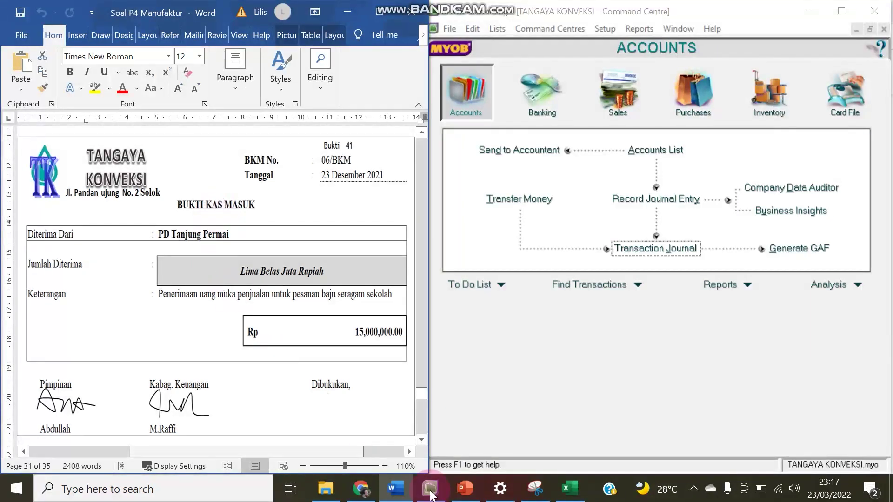
Start a Receive Money entry in MYOB's Banking area, dated 23/12/2021 with ID 06/BKM.
left_click(436, 465)
left_click(543, 95)
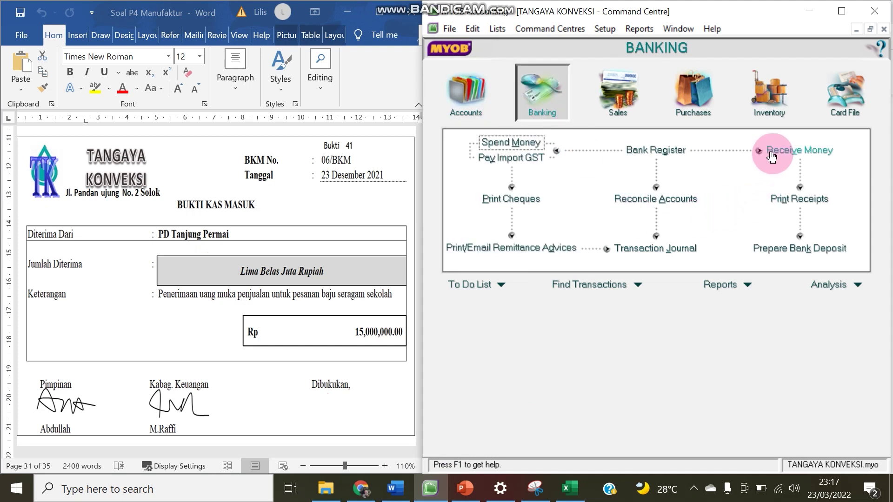
left_click(735, 149)
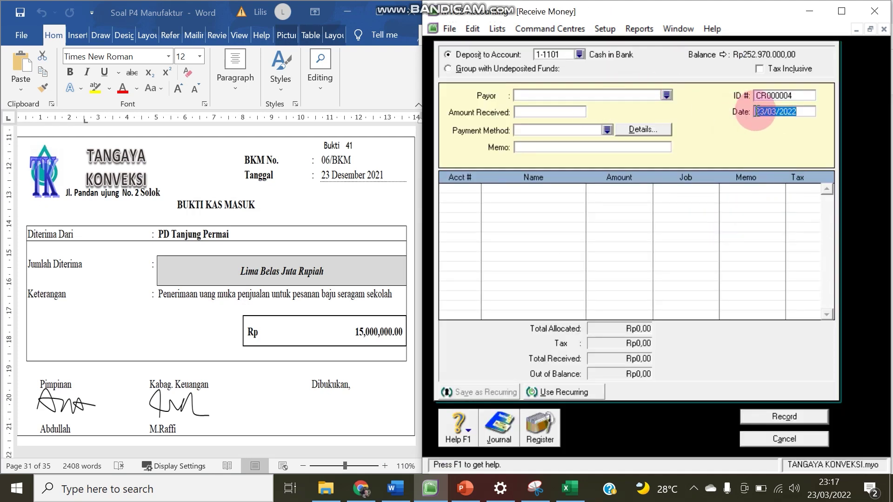
type("23/")
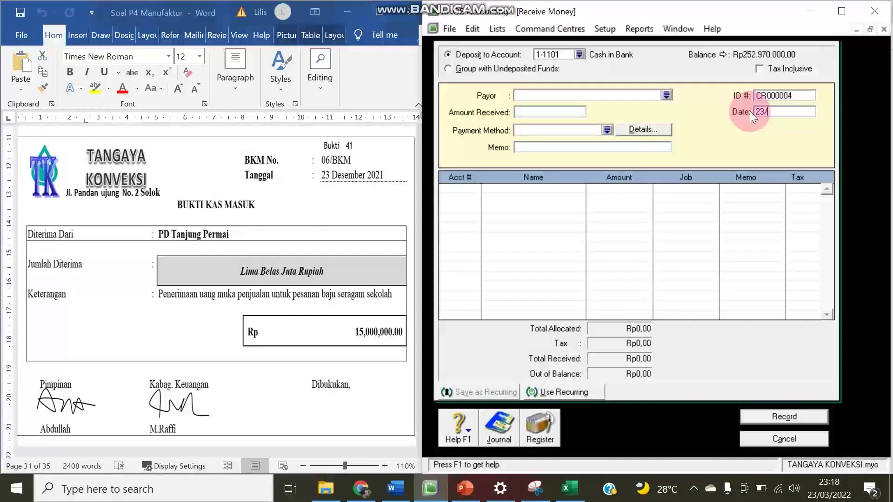
type("12/2021")
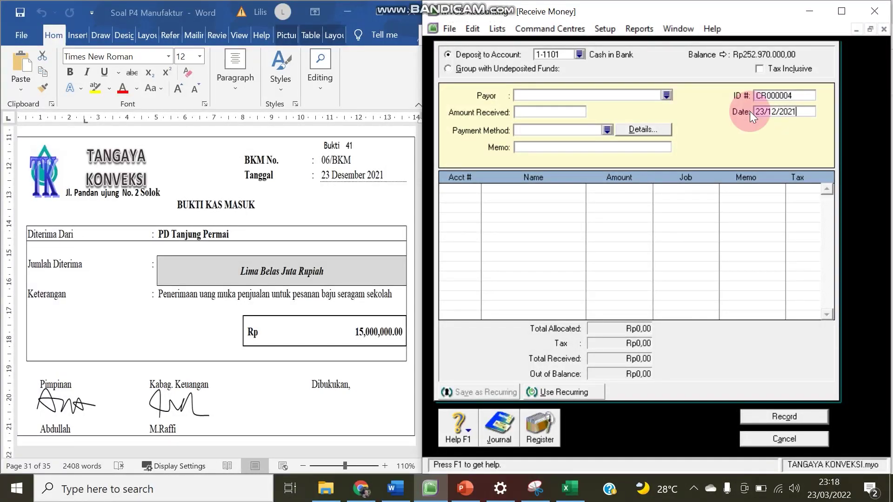
key("Tab")
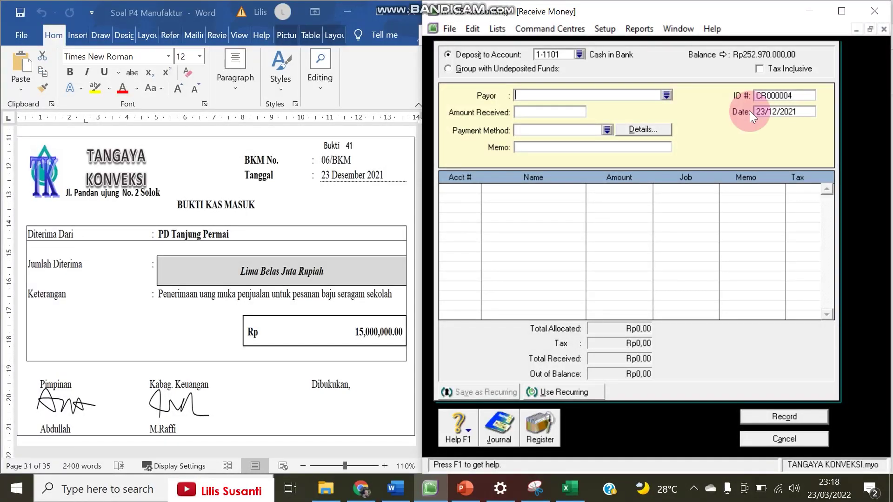
left_click(779, 96)
type("06/BKM")
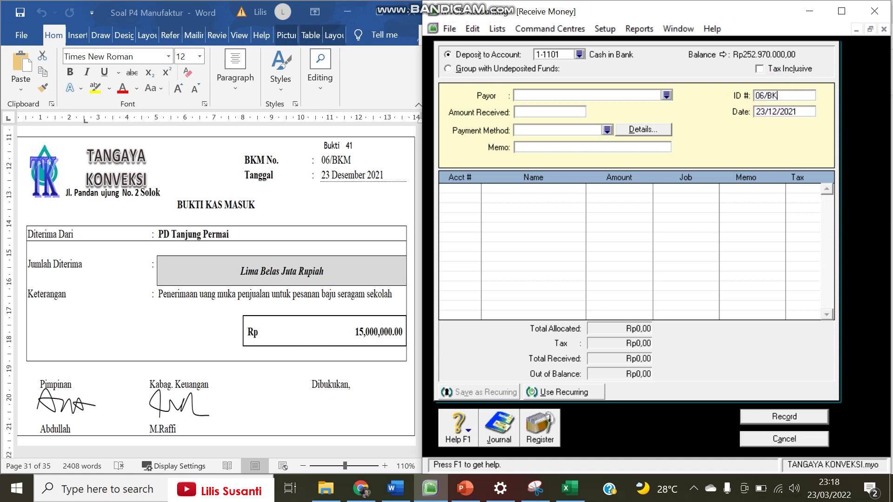
key("Tab")
Set the amount received to Rp15.000.000 and enter the memo "Uang muka penjualan".
key("Tab")
key("Tab")
type("15.")
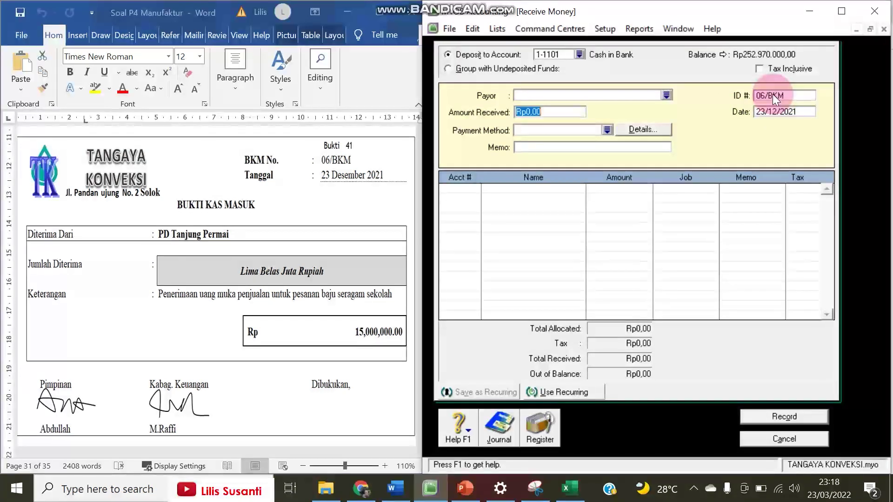
type("000.000")
key("Tab")
key("Tab")
key("Tab")
type("Uang muka ")
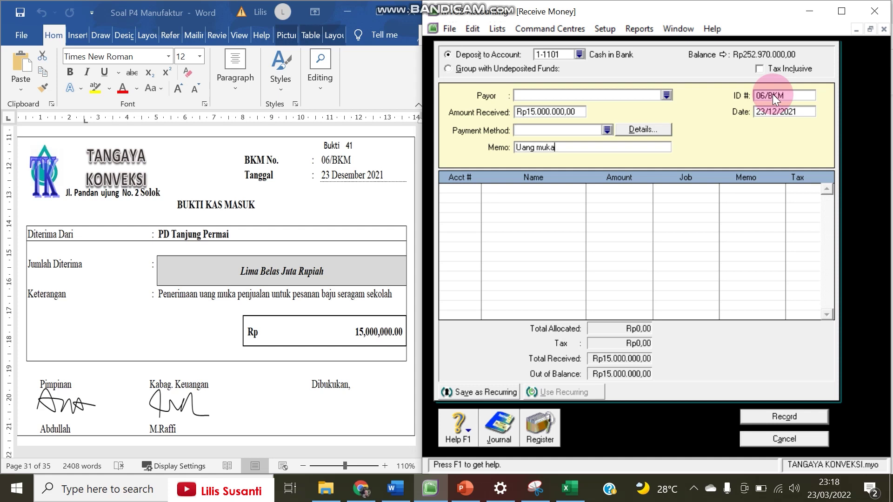
type("penjualan")
key("Tab")
Allocate the receipt to account 2-1105 Prepaid Income and record the entry.
type("4")
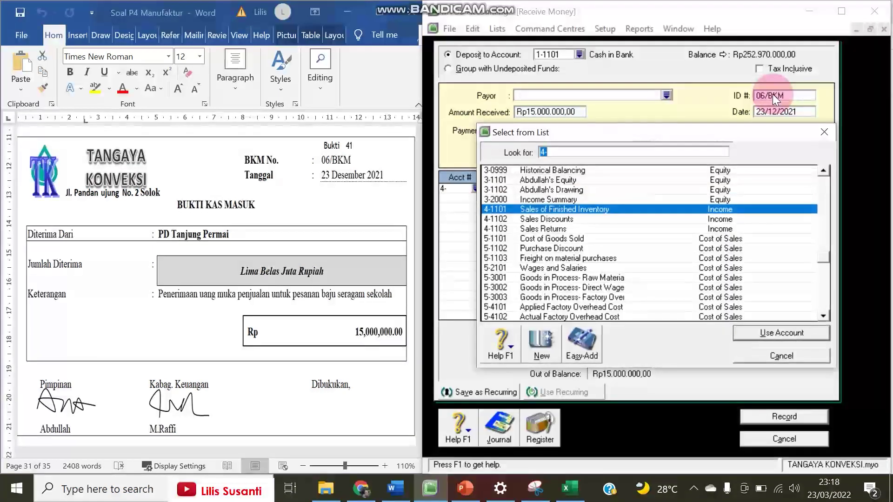
key("BackSpace")
type("2")
double_click(594, 206)
left_click(599, 204)
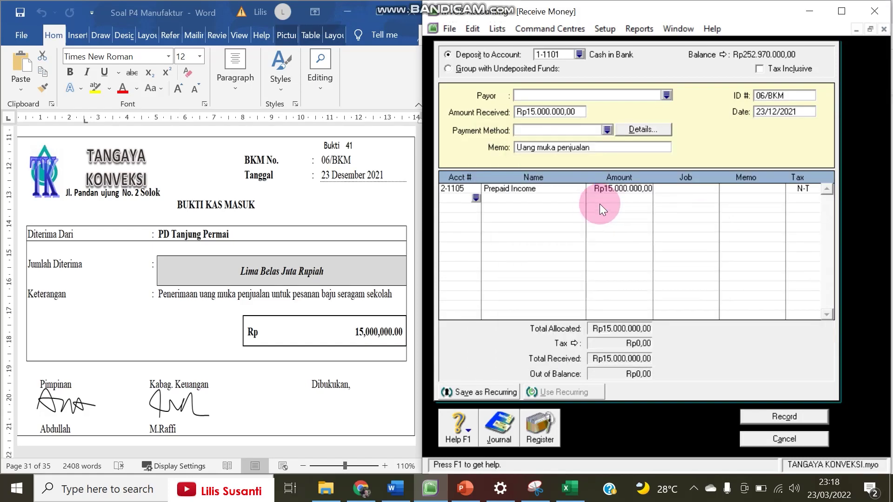
left_click(801, 415)
Bring up voucher Bukti 42 in the Word document and close the Receive Money form in MYOB.
left_click(343, 294)
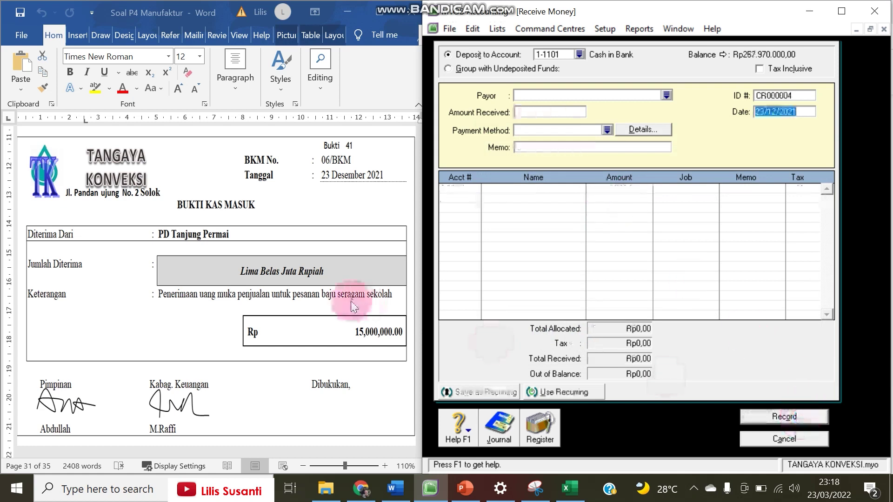
scroll(318, 321, "down", 10)
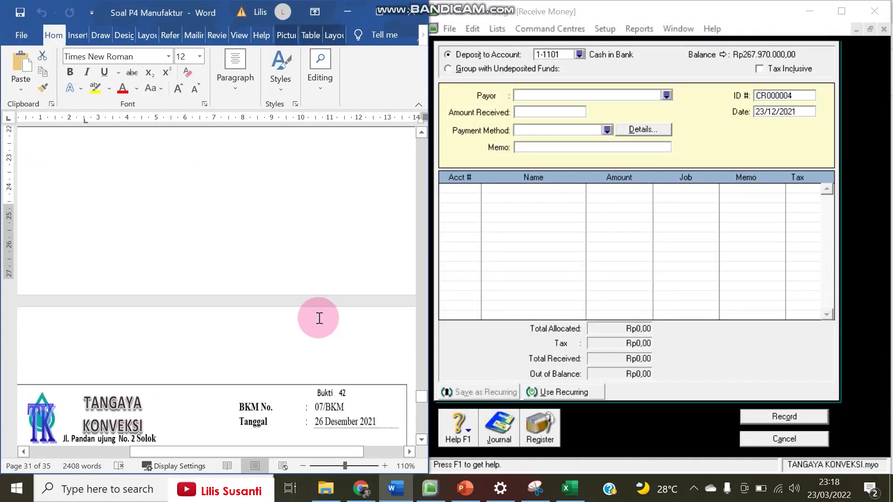
scroll(318, 321, "down", 3)
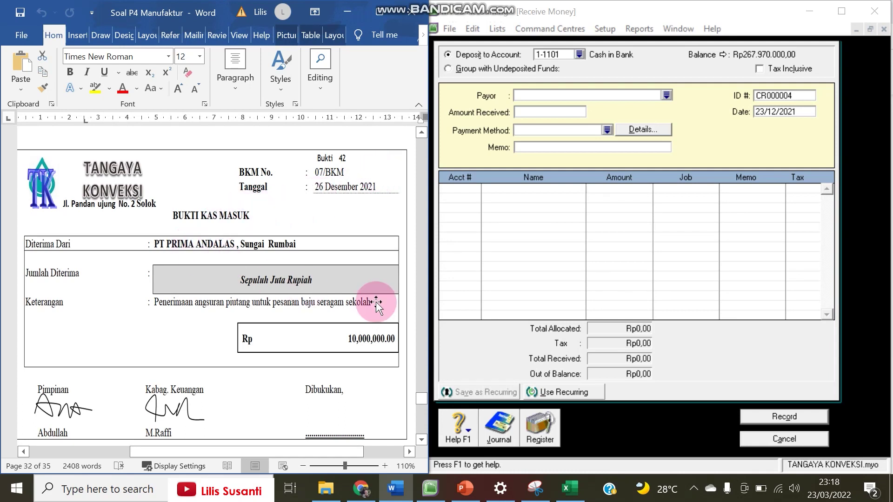
left_click(751, 440)
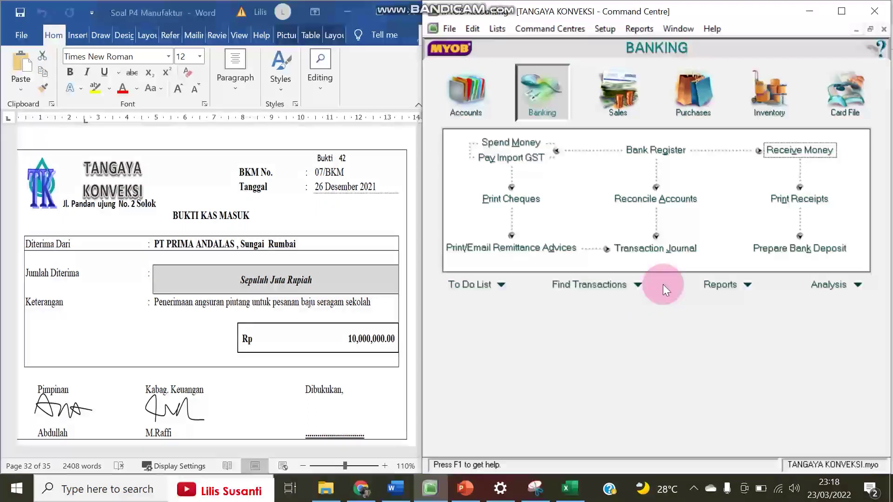
Start a Receive Payments entry in the Sales area for customer PT Prima Andalas.
left_click(627, 117)
left_click(791, 180)
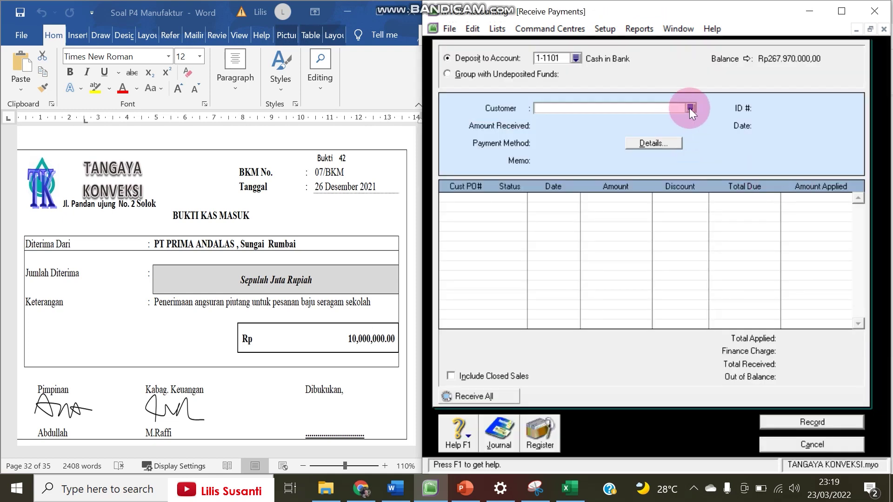
left_click(689, 108)
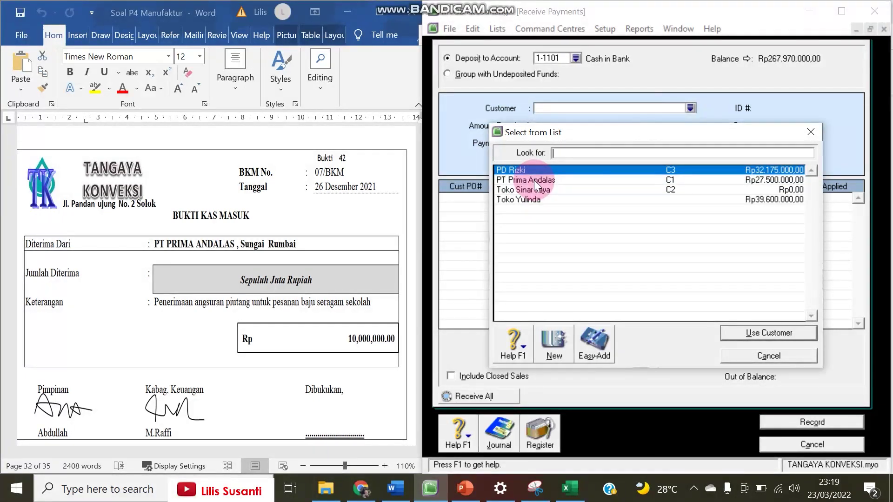
double_click(534, 179)
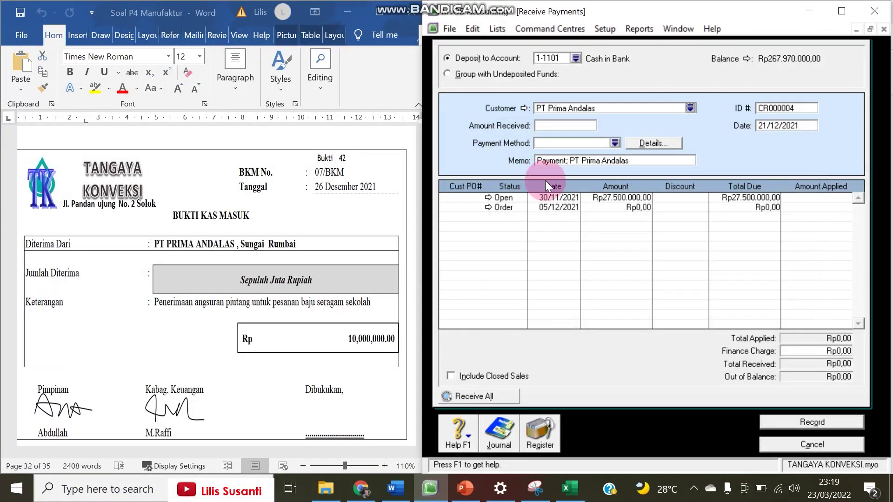
Date the customer payment 26/12/2021 and set its ID to 07/BKM.
left_click(768, 126)
left_click(765, 124)
key("BackSpace")
type("/")
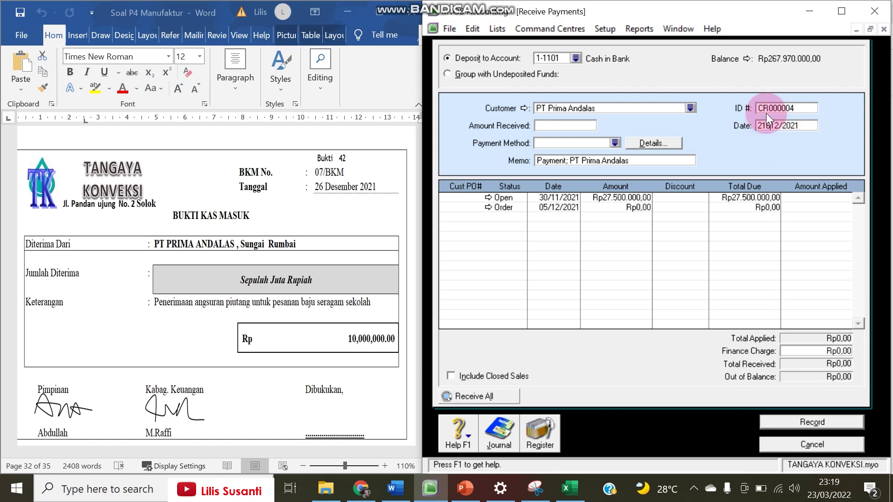
key("BackSpace")
key("BackSpace")
key("Tab")
left_click(764, 107)
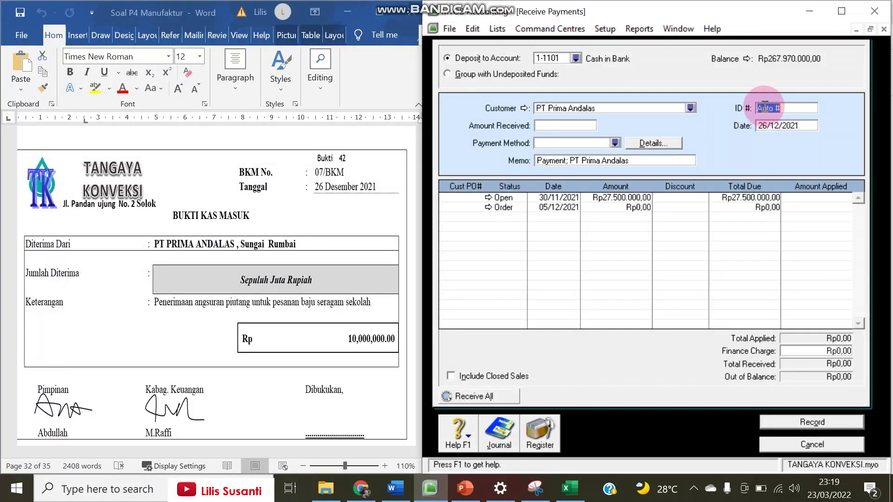
left_click(764, 107)
type("07/BKM")
key("Tab")
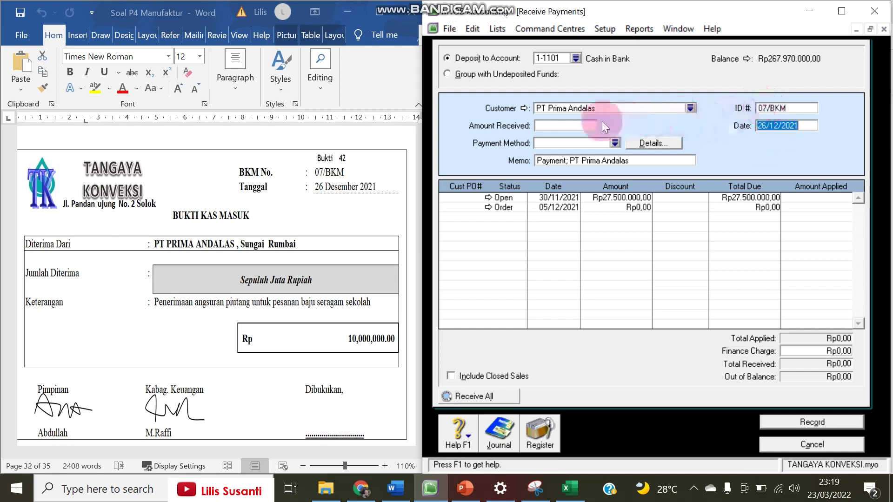
Set the amount received from PT Prima Andalas to Rp10.000.000.
left_click(568, 125)
type("10000000")
key("Tab")
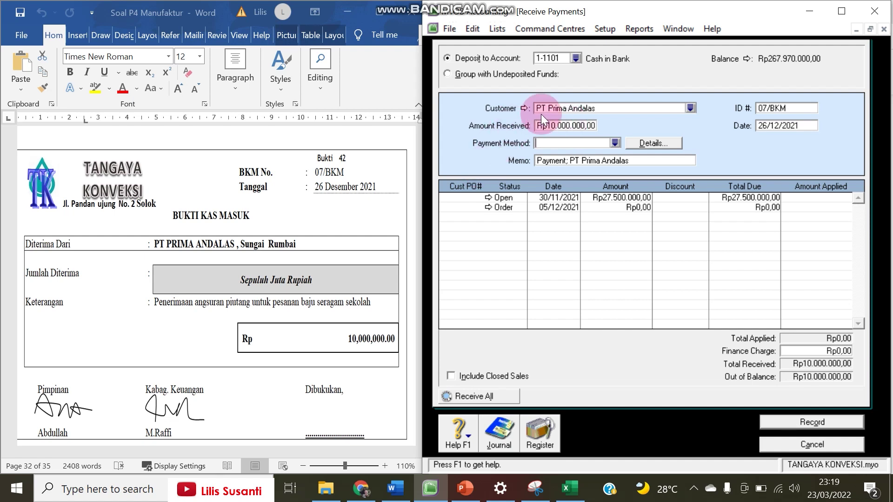
left_click(739, 140)
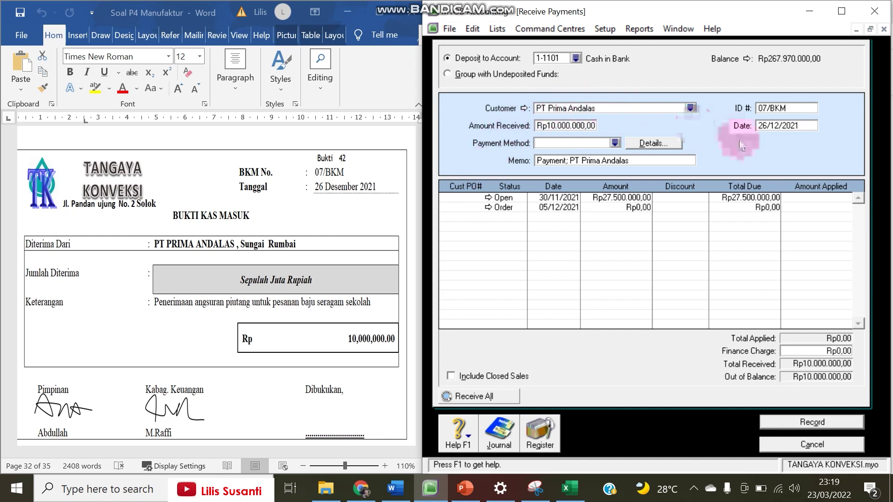
left_click(496, 186)
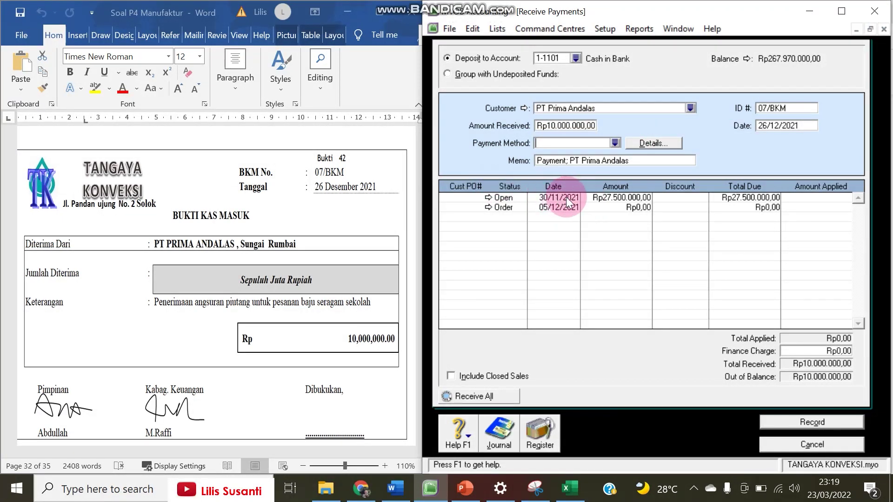
Apply Rp10.000.000 to the open sale dated 30/11/2021 and record the payment.
left_click(799, 199)
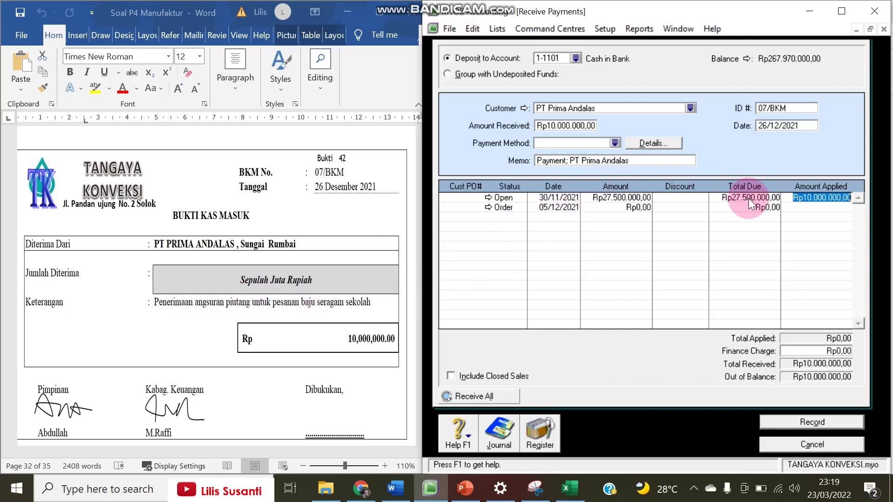
key("Tab")
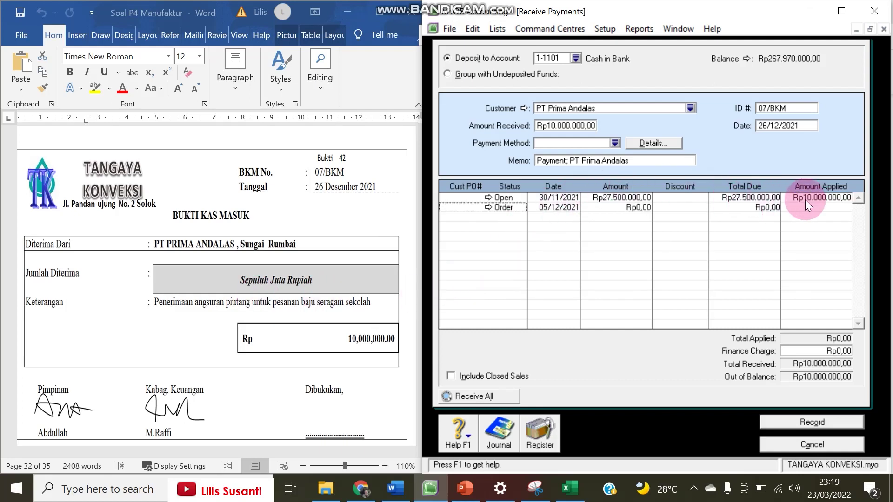
left_click(824, 424)
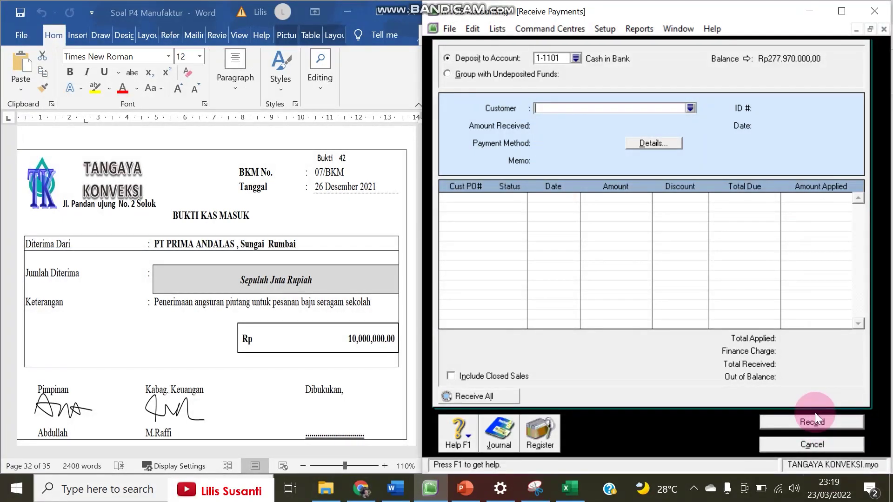
Check the recorded receipts in the Transaction Journal and bring up voucher Bukti 43 in the Word document.
left_click(494, 437)
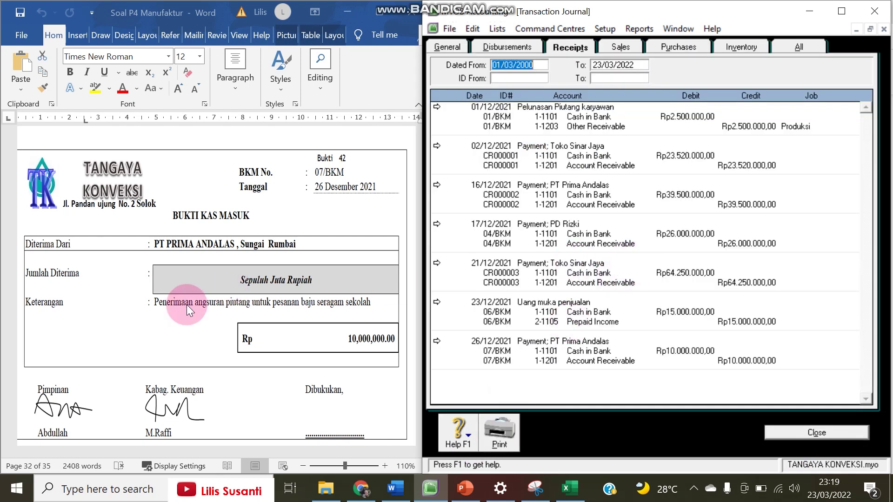
left_click(186, 330)
scroll(186, 331, "down", 6)
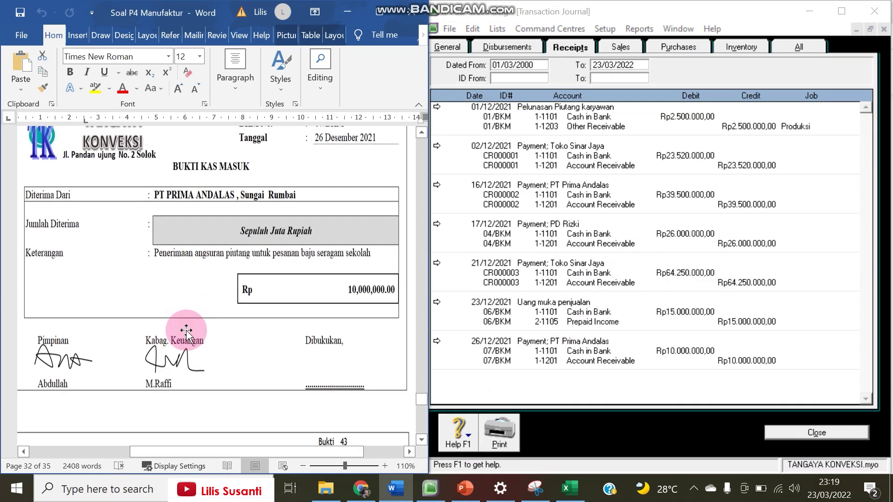
scroll(186, 334, "down", 1)
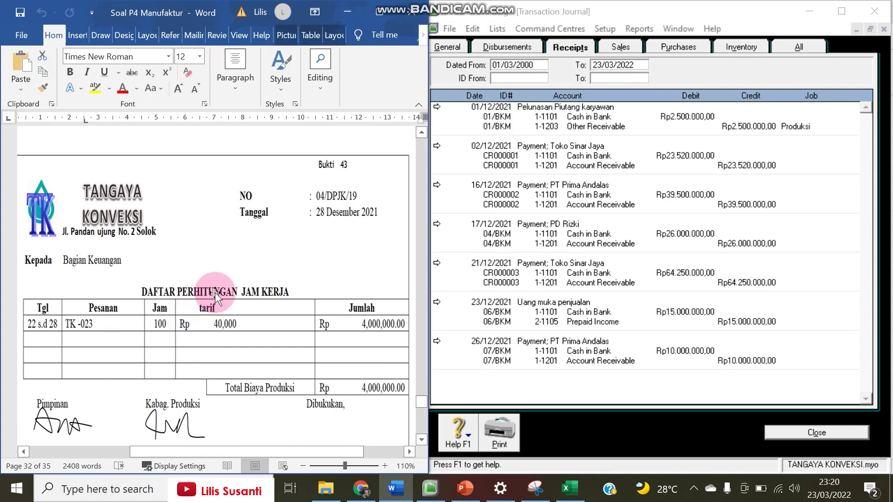
Close the Transaction Journal and payment form in MYOB, and start a general journal entry dated 28/12/2021.
left_click(775, 431)
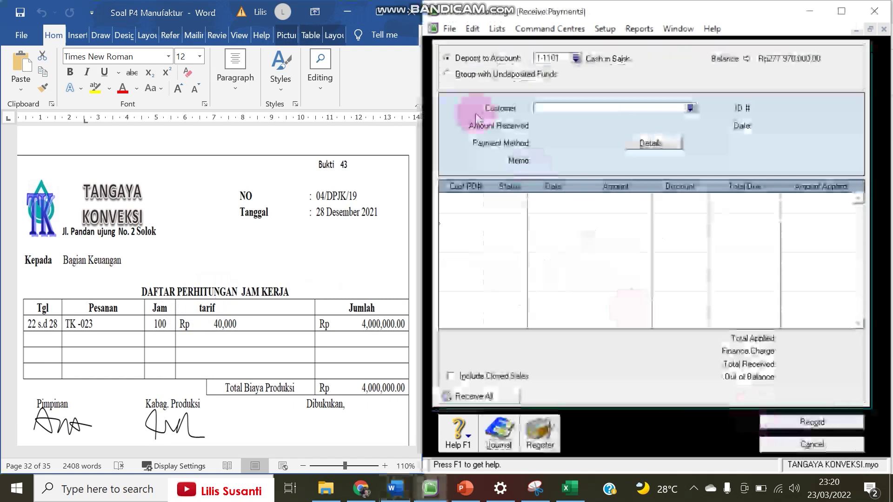
key("Escape")
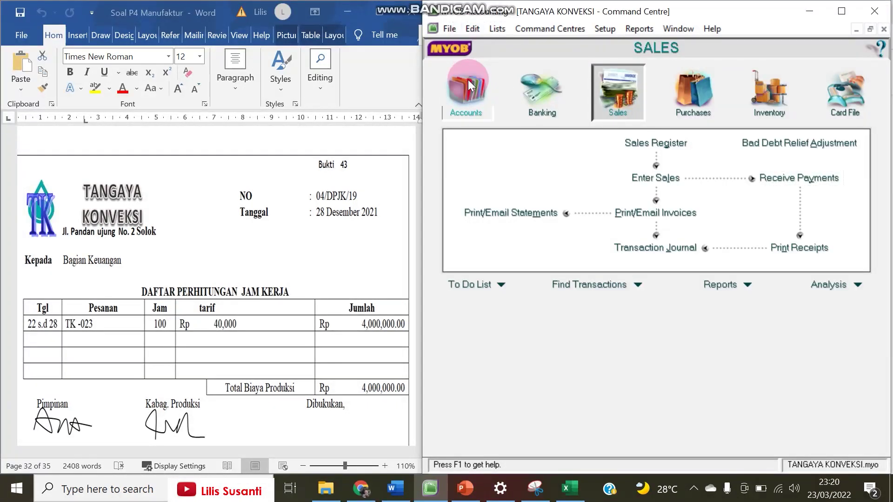
left_click(468, 86)
left_click(690, 201)
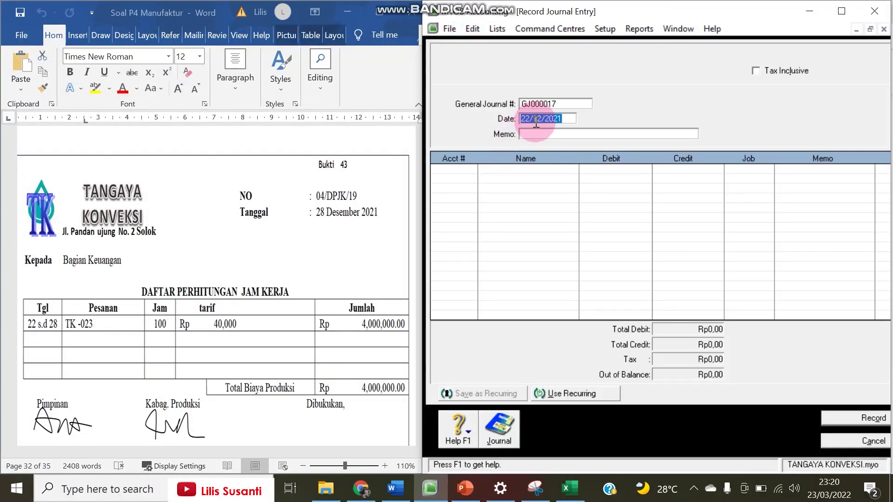
type("28")
type("/12/2021")
Enter "Perhitungan Jam Kerja" as the memo of the journal entry.
type("pE")
type("Perhitu")
type("ngan")
type(" Jam")
type("Kerja")
Add account 5-2101 Wages and Salaries as the first line of the journal entry.
key("Tab")
key("Tab")
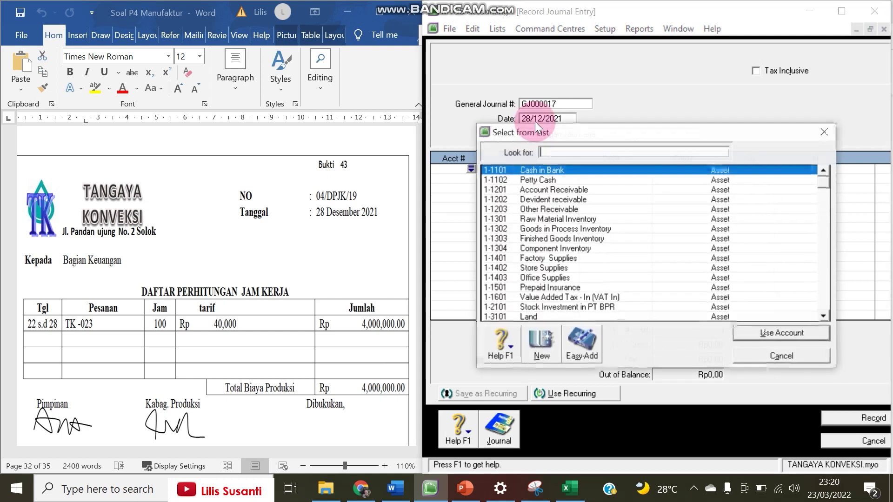
type("5")
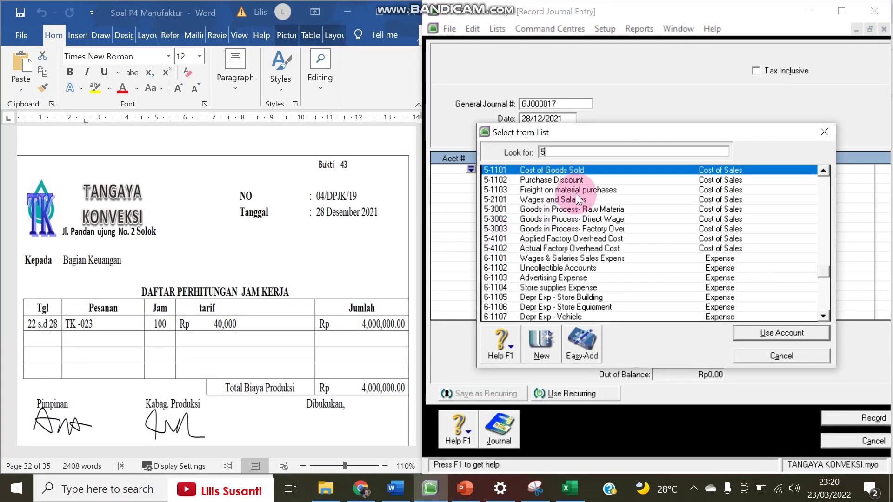
double_click(578, 200)
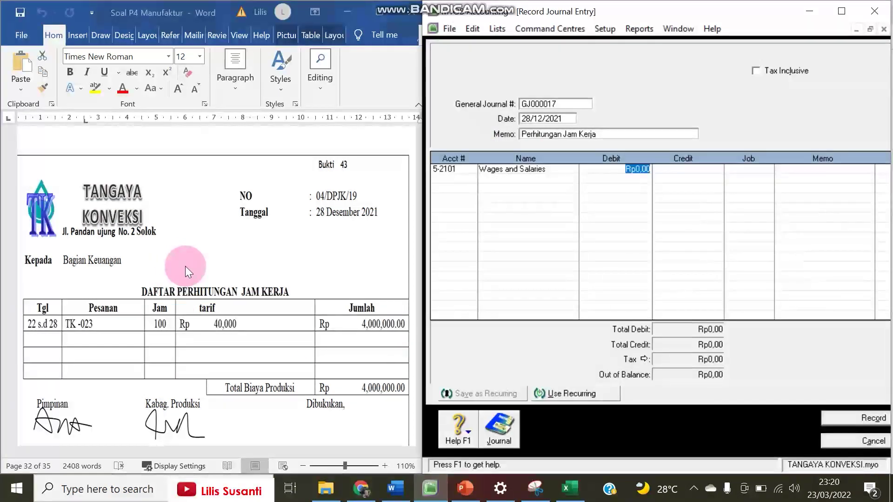
Set the debit of the Wages and Salaries line to Rp4.000.000.
type("4")
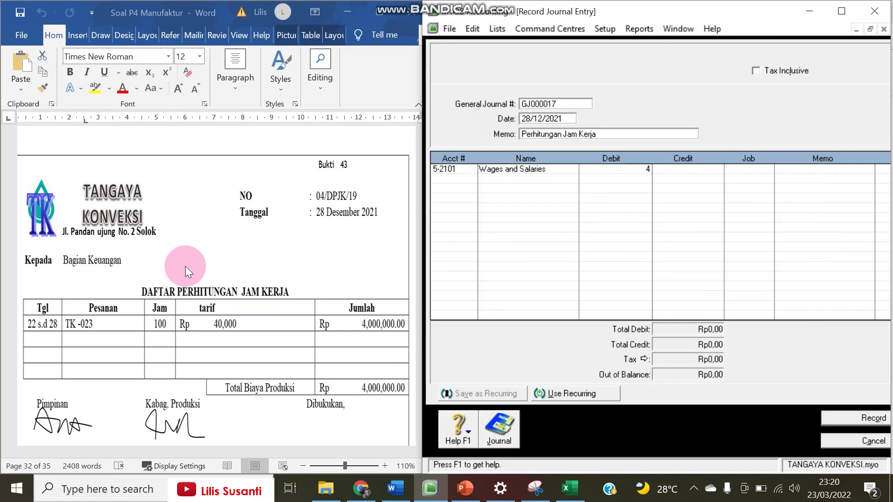
type(".000.000")
key("Return")
Credit account 2-1102 Wages & Salaries Payable with Rp4.000.000 and record the journal entry.
key("Return")
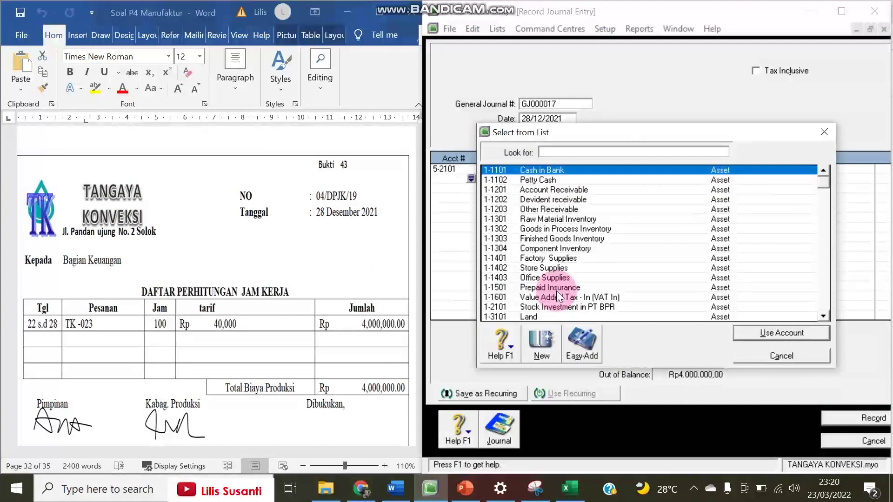
type("2")
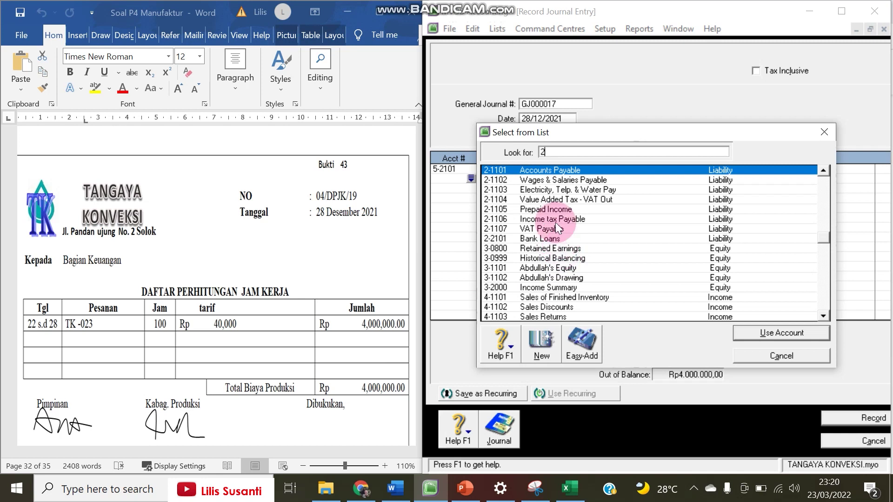
type("-1102")
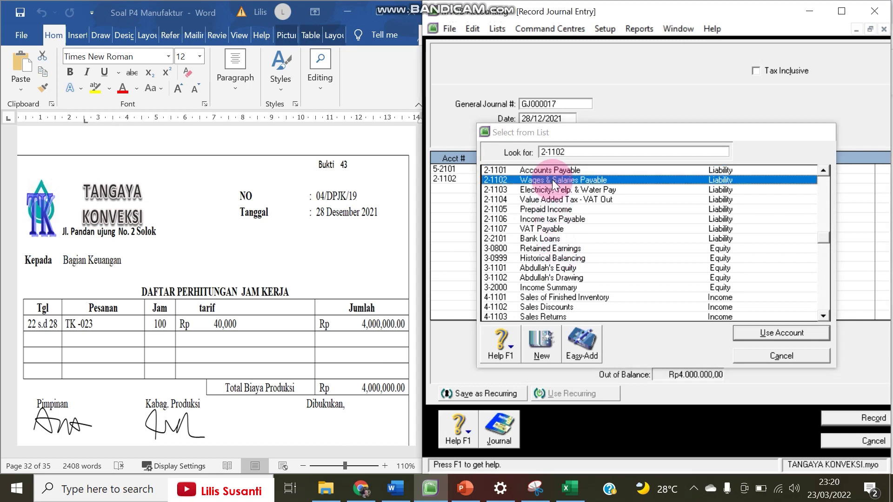
key("Return")
key("Tab")
key("Return")
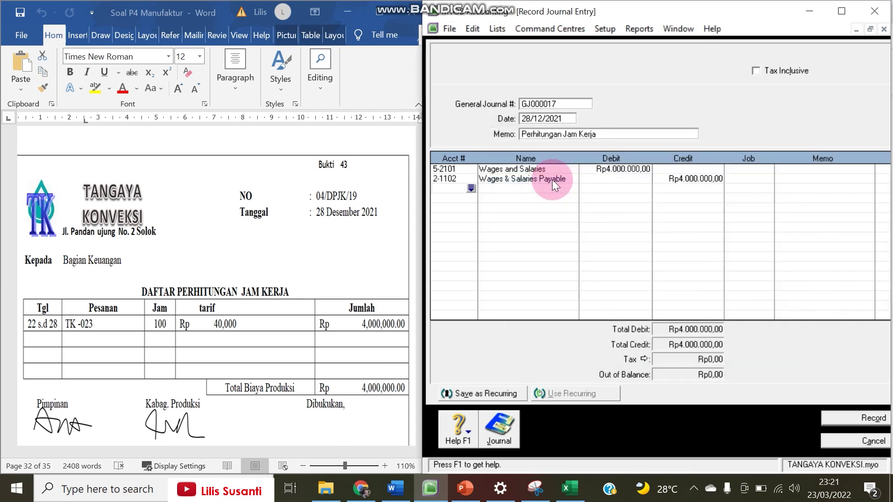
left_click(856, 419)
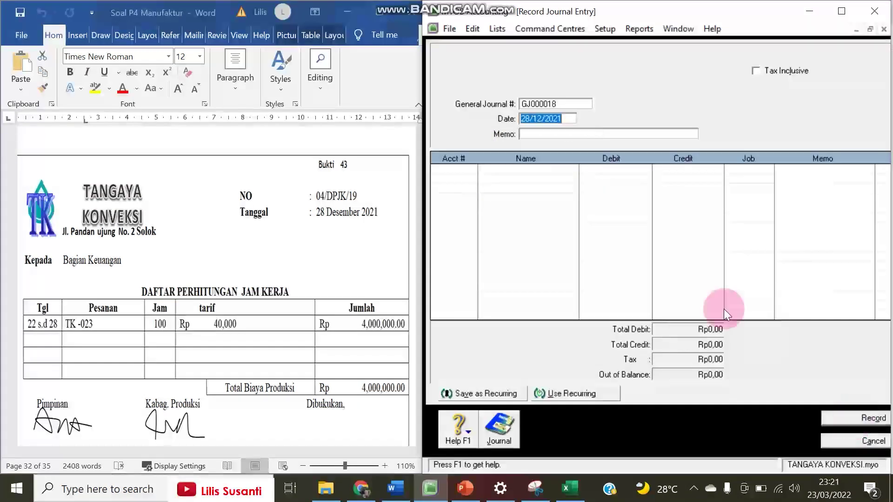
Enter "Pengalokasian jam kerja /gaji" as the memo of the new journal entry dated 28/12/2021.
left_click(568, 134)
type("Penga")
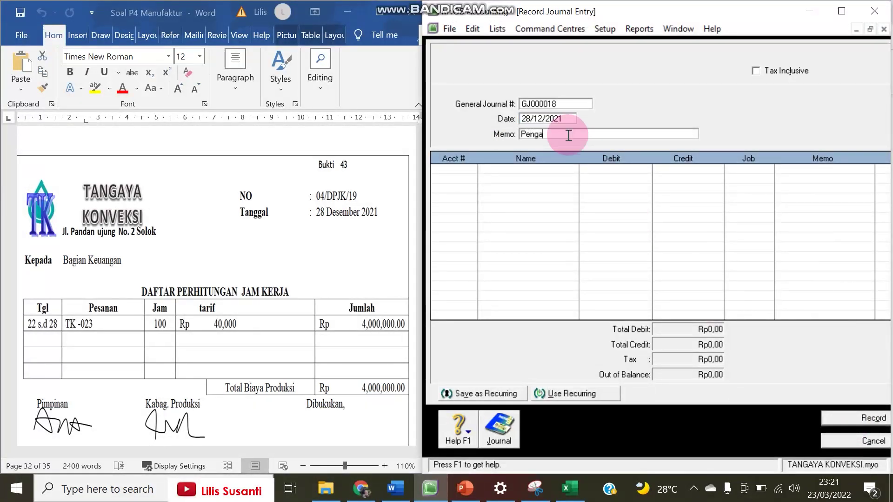
type("lokasian jam kerja /gaji")
key("Tab")
Add account 5-3002 Goods in Process- Direct Wages as the first journal line with a debit of Rp4.000.000.
key("Tab")
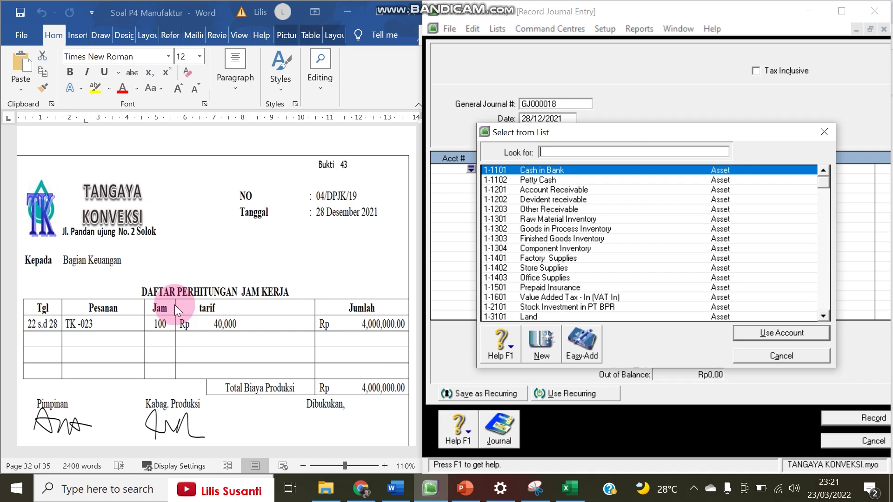
type("5")
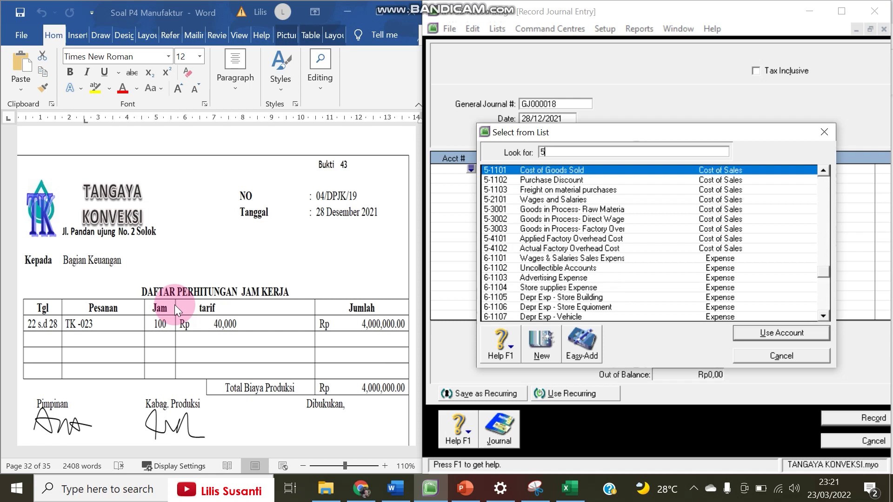
double_click(535, 214)
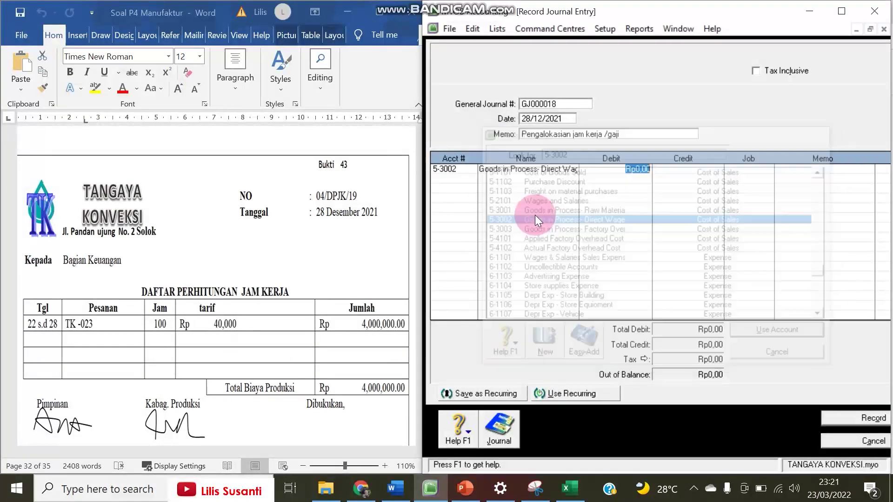
type("4.0")
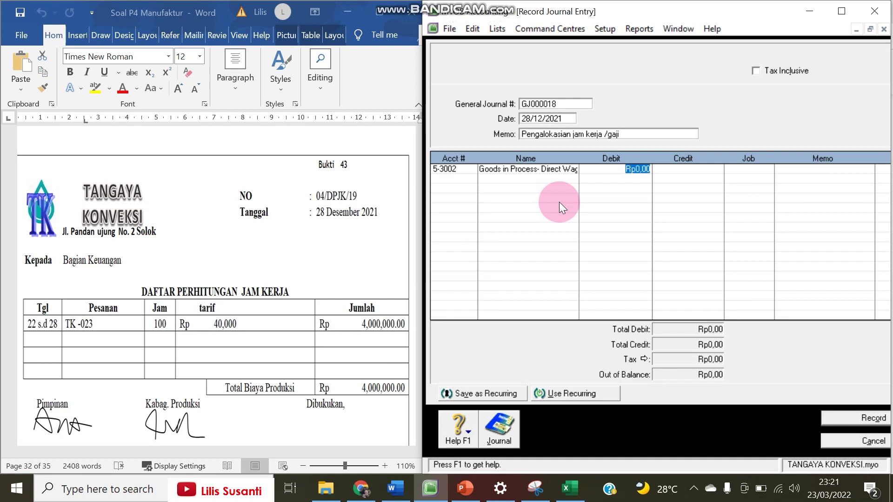
type("00.000")
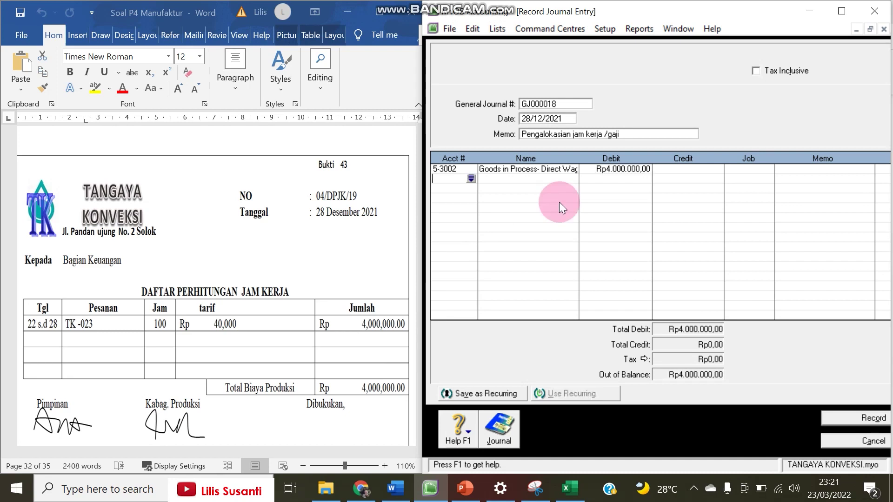
Credit account 5-2101 Wages and Salaries with Rp4.000.000 and record the wage allocation entry.
key("Tab")
type("5")
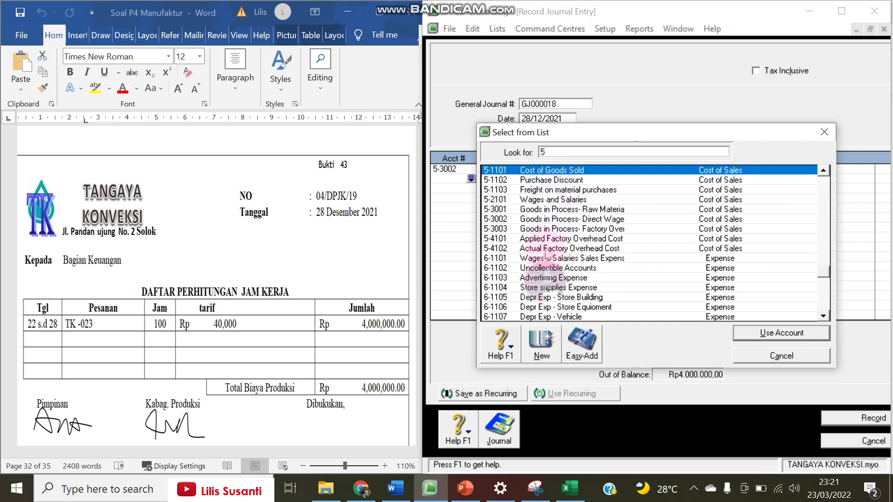
double_click(552, 201)
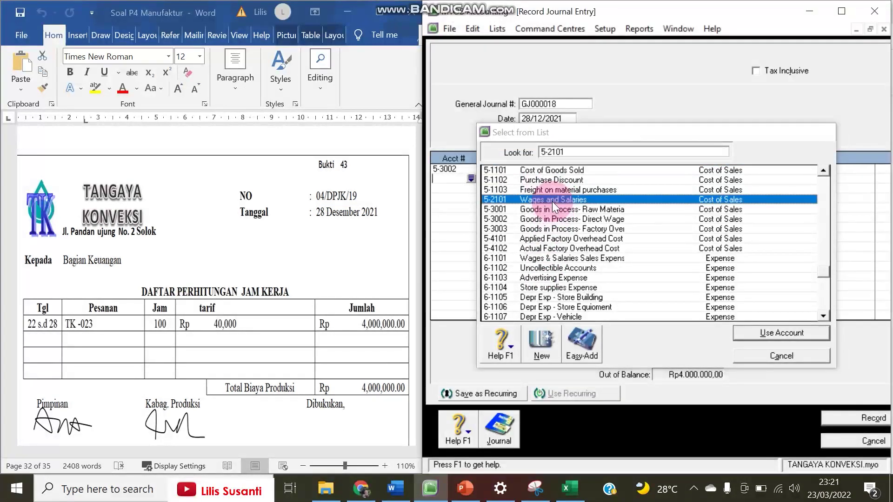
key("Tab")
type("4.000.00")
type("0")
key("Return")
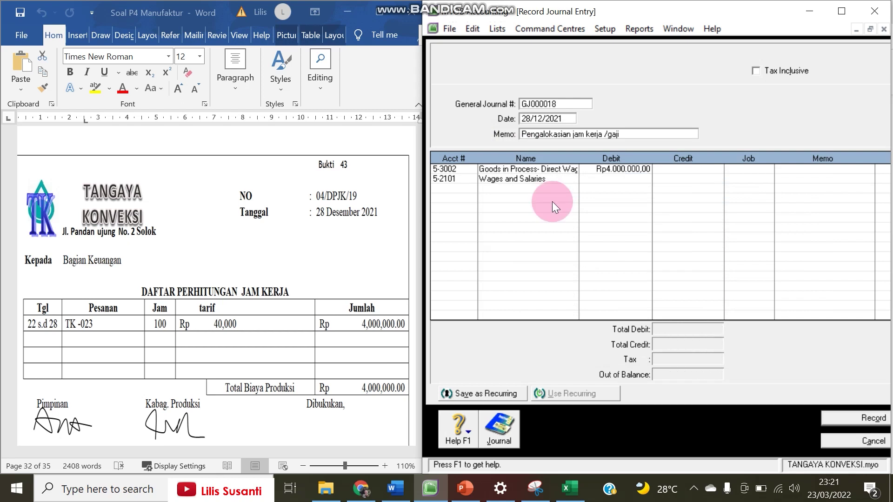
left_click(842, 420)
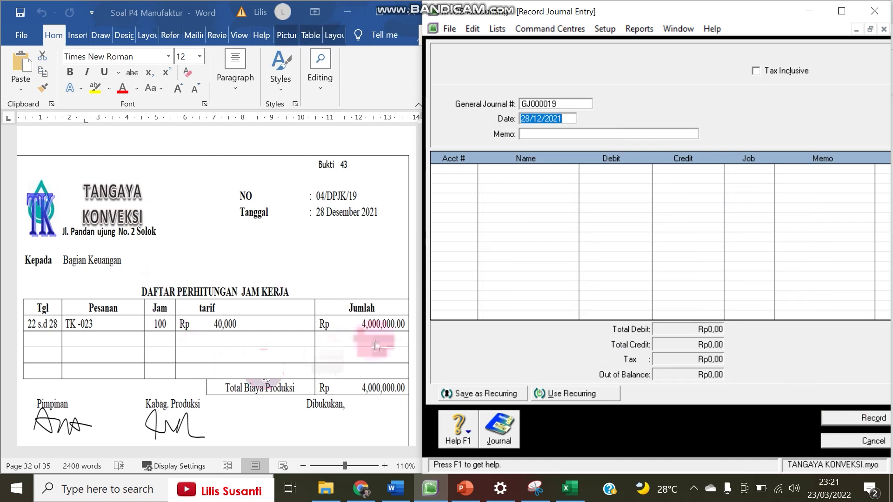
Check the recorded general entries in the Transaction Journal and bring up voucher Bukti 44 in the Word document.
left_click(499, 430)
scroll(559, 285, "down", 15)
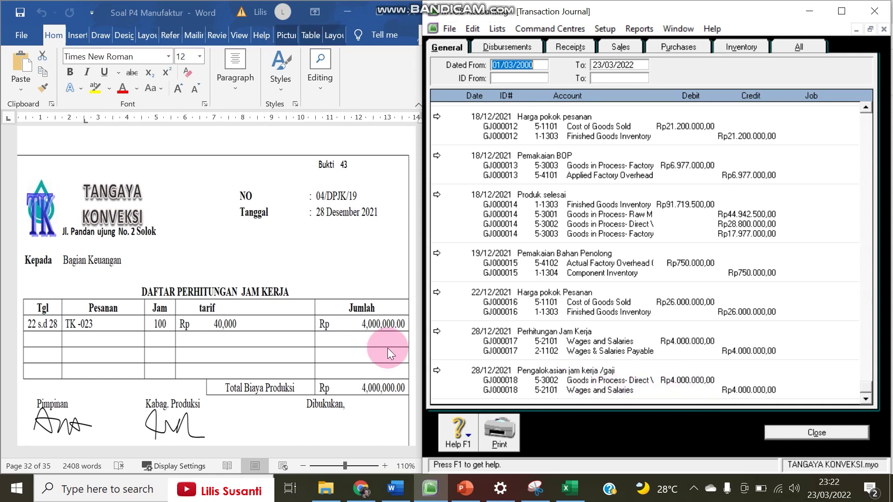
left_click(221, 338)
scroll(222, 339, "down", 10)
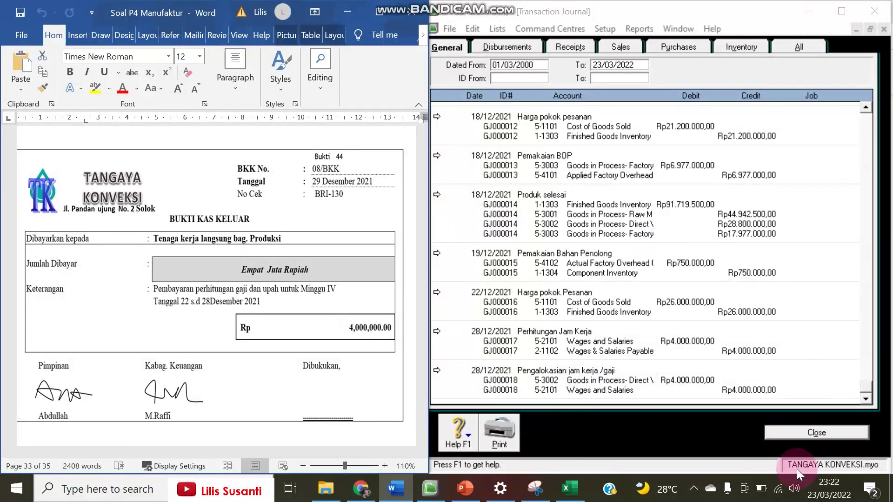
Close the Transaction Journal and journal entry form in MYOB, and start a Spend Money transaction dated 29/12/2021.
left_click(791, 436)
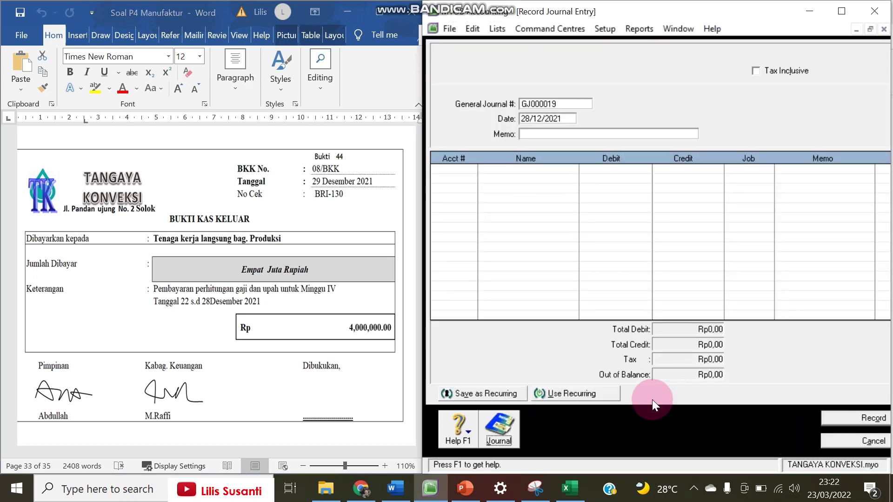
key("Escape")
left_click(543, 88)
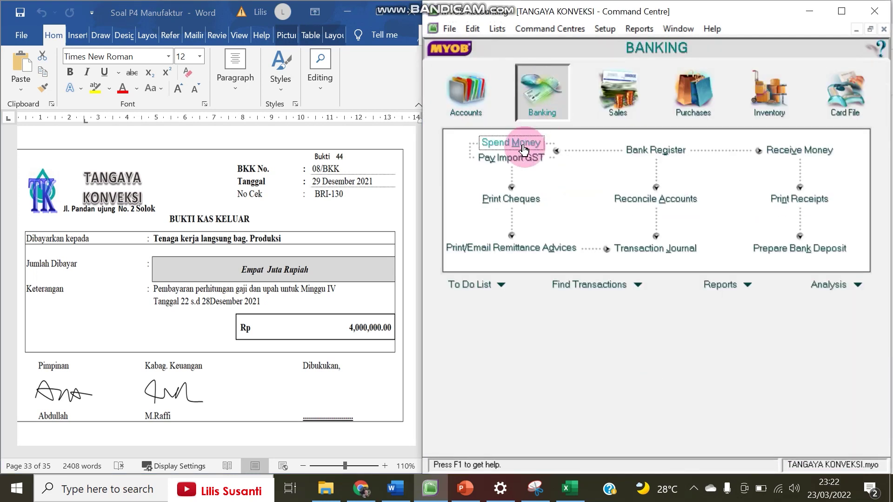
left_click(522, 148)
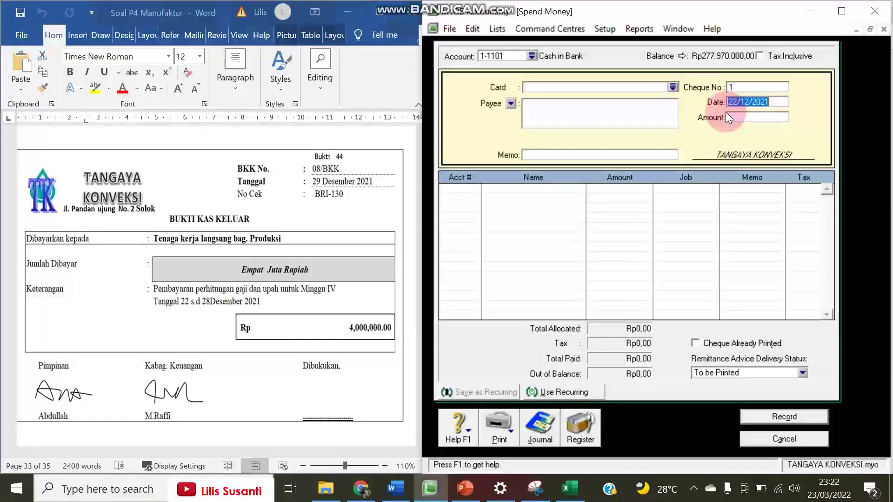
type("29/12/2021")
key("Tab")
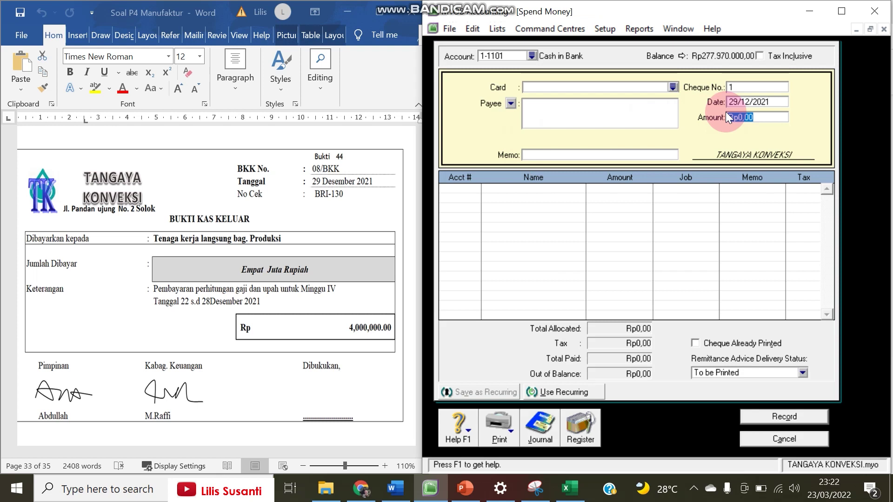
Set the payment amount to Rp4.000.000 and the cheque number to 08/BKK.
type("4.000.0")
type("000000")
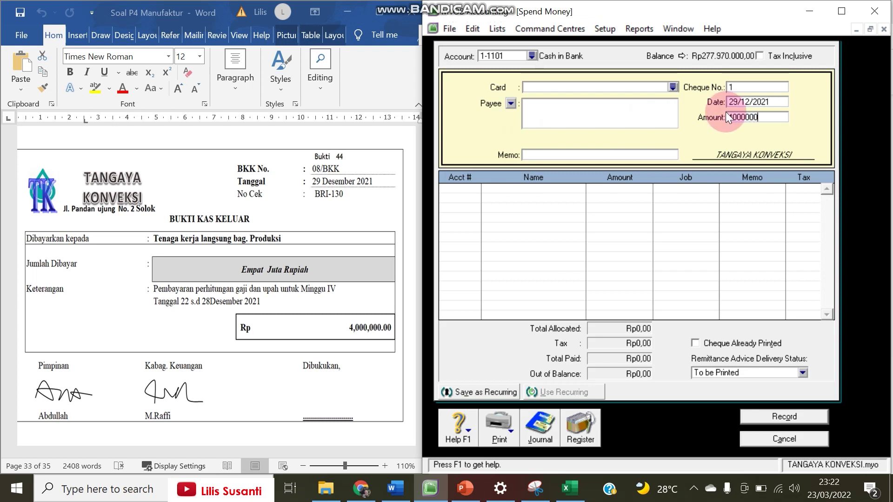
key("Tab")
left_click(746, 87)
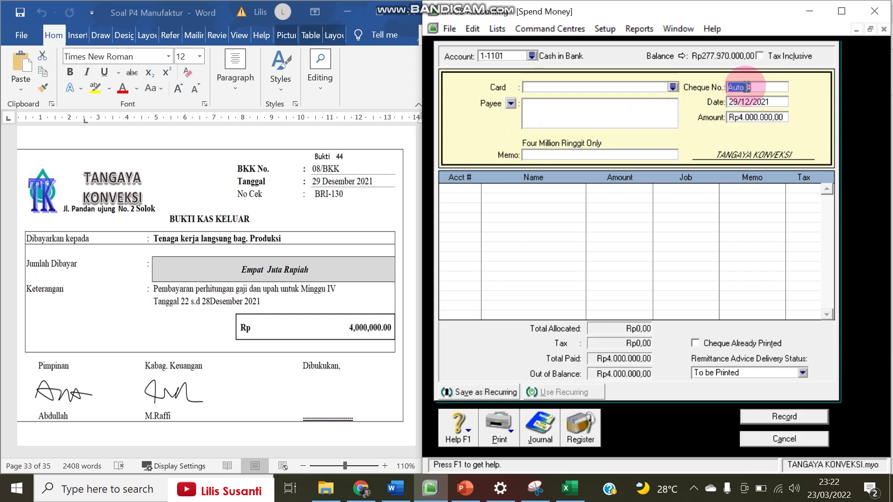
type("08/BKK")
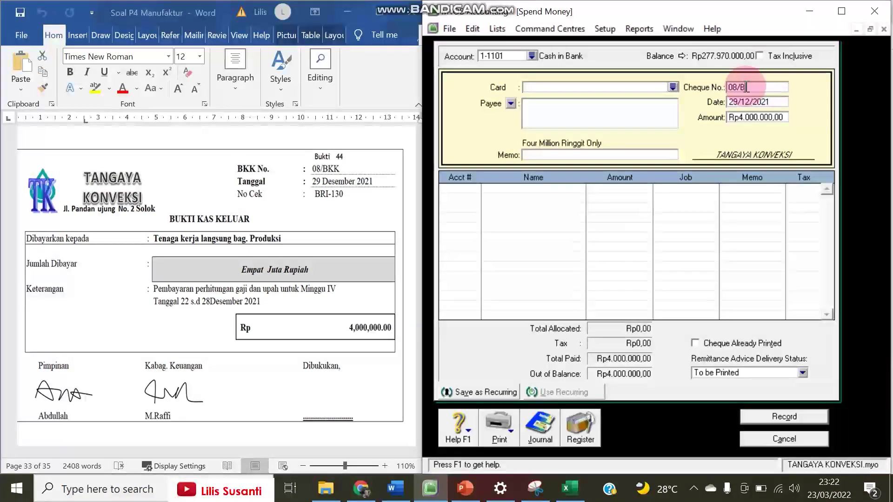
Enter "Pembayaran Perhitungan gaji" as the memo of the payment.
key("Tab")
key("Tab")
key("Tab")
key("Tab")
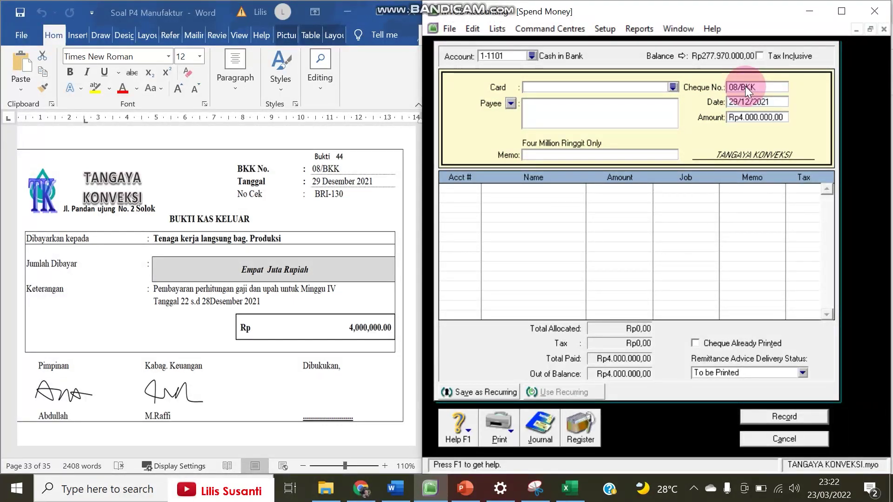
type("Pembayaran Perhituga")
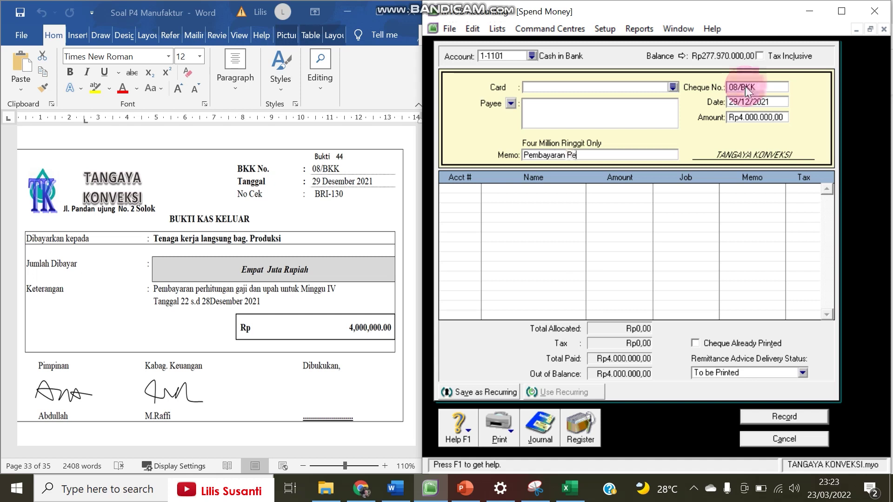
key("BackSpace")
key("BackSpace")
key("BackSpace")
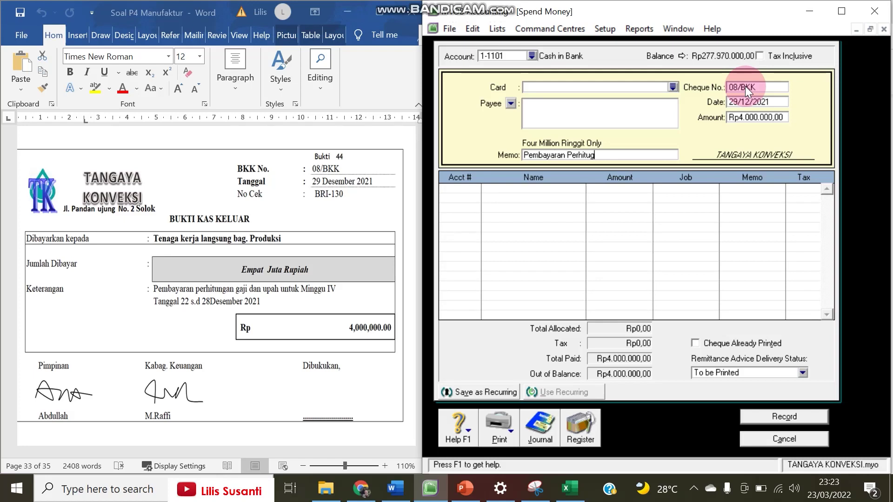
type("ungan gaji")
Allocate the full payment of Rp4.000.000 to account 2-1102 Wages & Salaries Payable.
key("Tab")
type("6-")
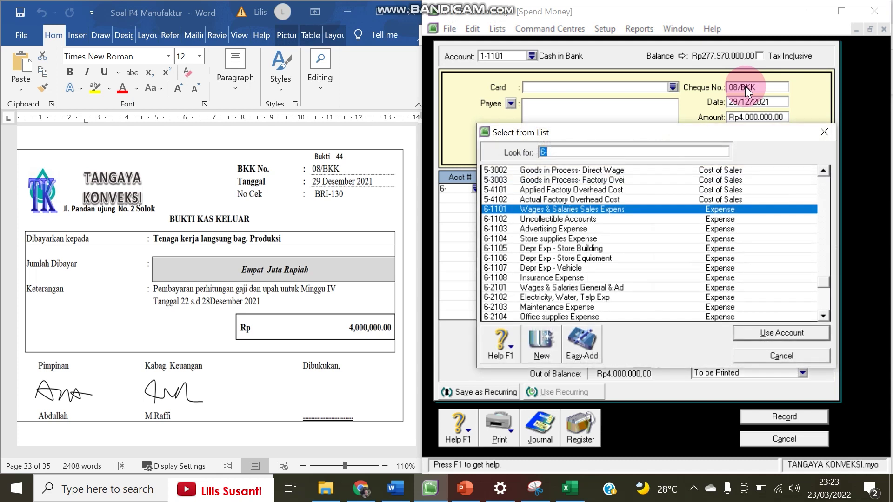
type("2")
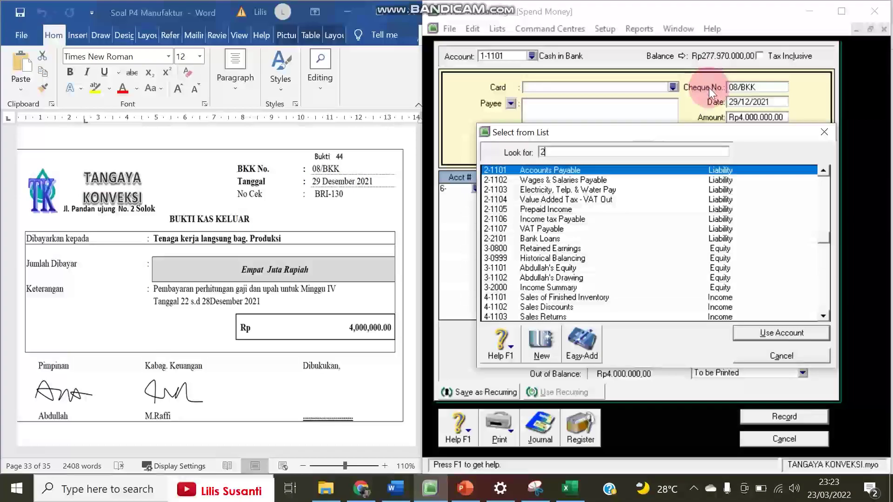
double_click(599, 179)
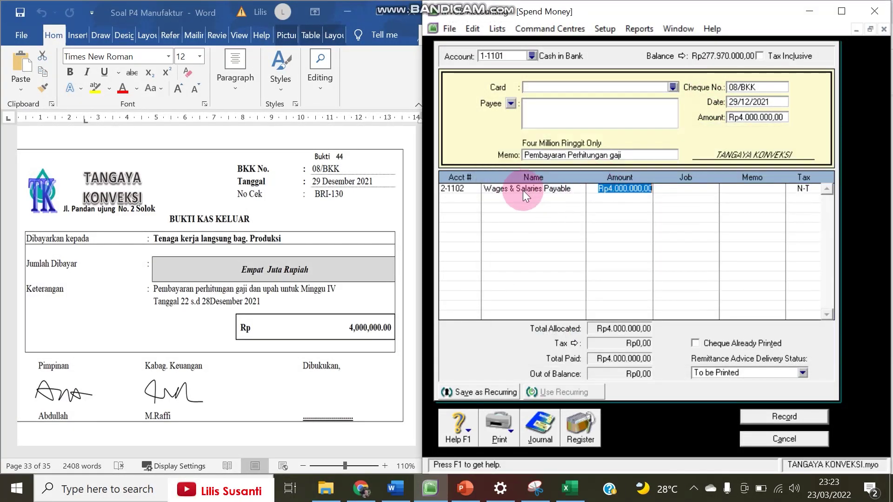
key("Return")
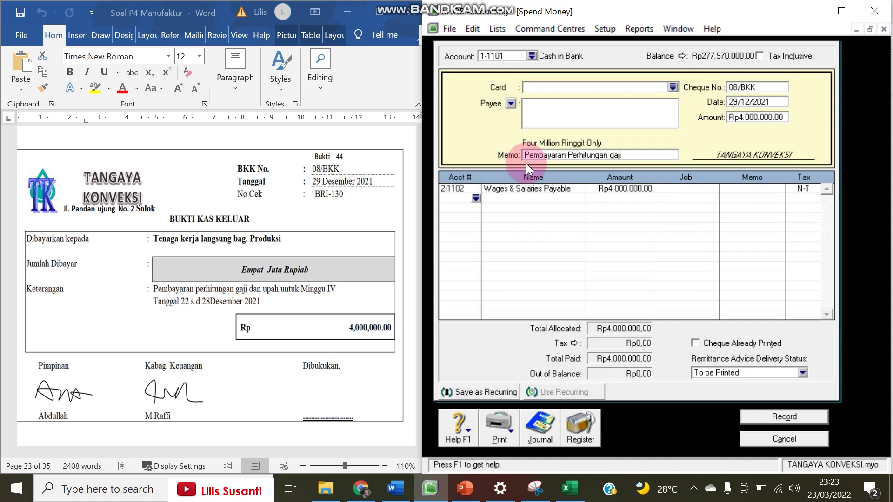
Review the recap of the wage payment transaction, close it and record the payment.
key("ctrl+r")
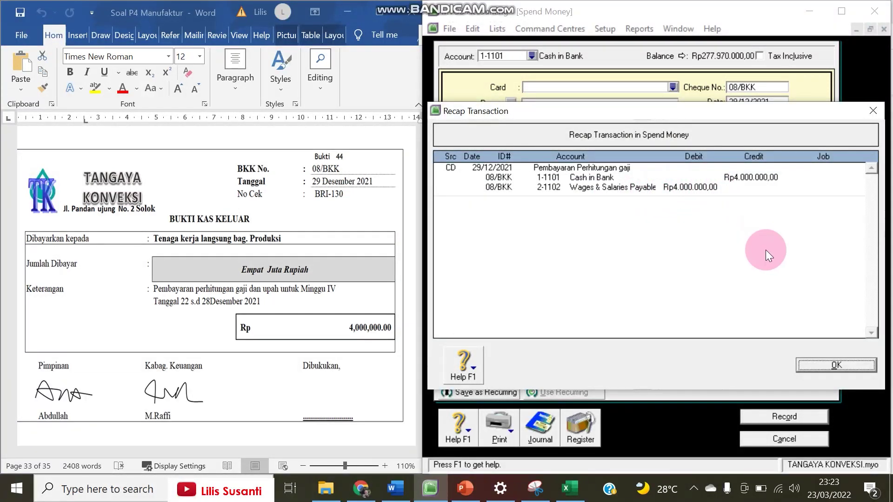
left_click(815, 369)
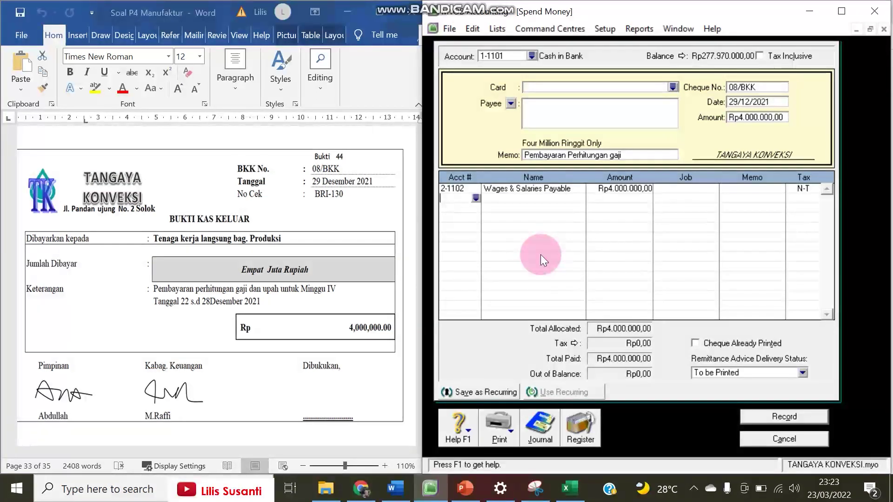
left_click(770, 416)
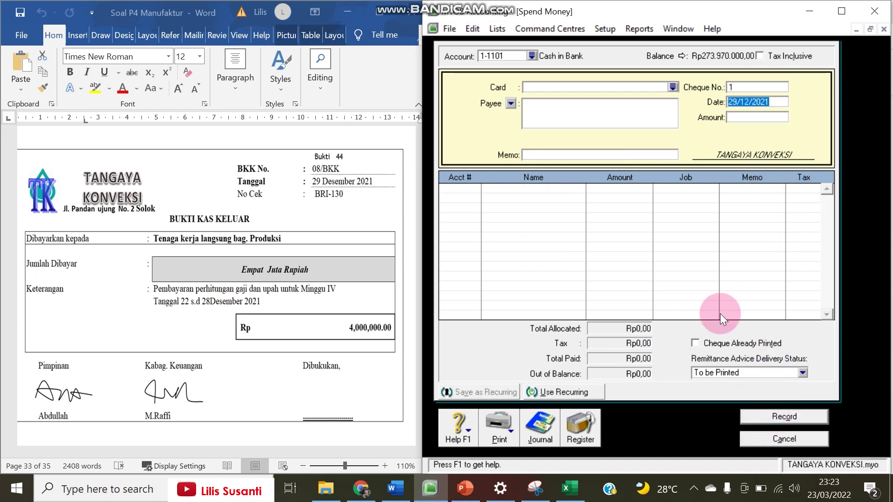
Review the latest December 2021 entries of all transaction types in the Transaction Journal.
left_click(535, 439)
left_click(777, 49)
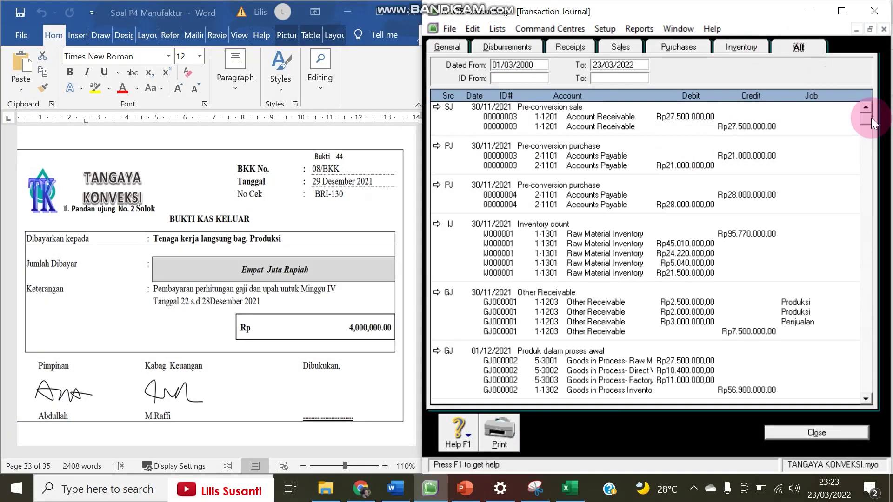
left_click_drag(869, 121, 864, 395)
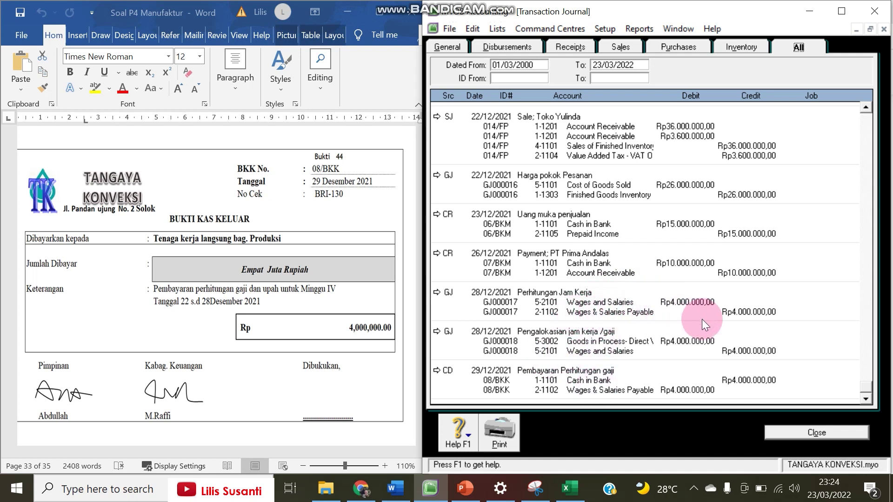
Bring up voucher Bukti 45 in the Word document, then close the Transaction Journal in MYOB to return to the Spend Money form.
left_click(180, 349)
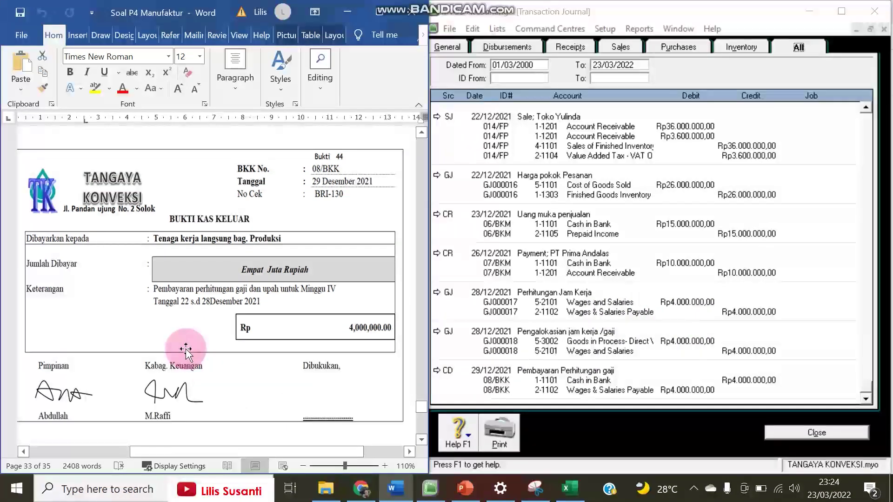
scroll(186, 353, "down", 3)
scroll(186, 350, "down", 9)
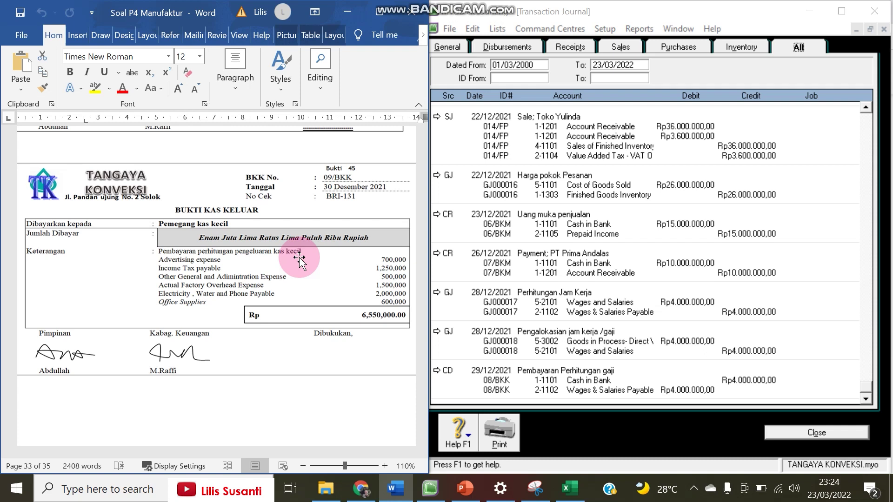
left_click(812, 438)
left_click(560, 84)
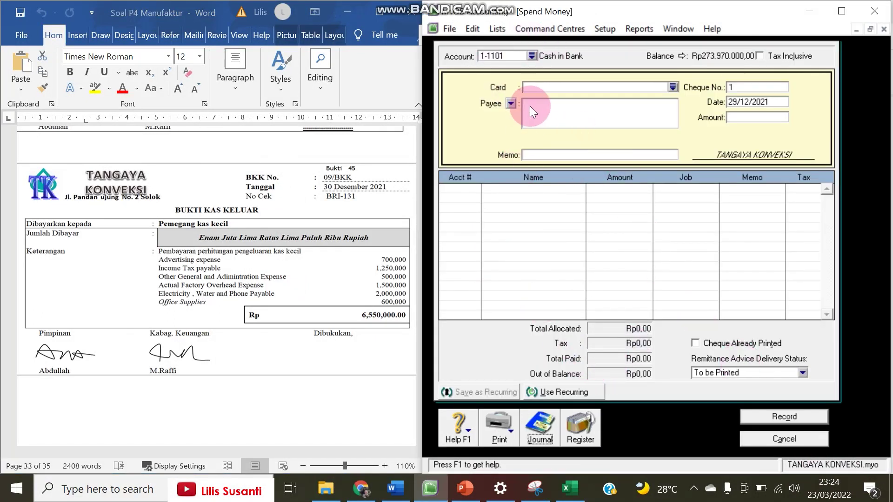
Date the new payment 30/12/2021 and set its cheque number to 09/BKK.
left_click(739, 103)
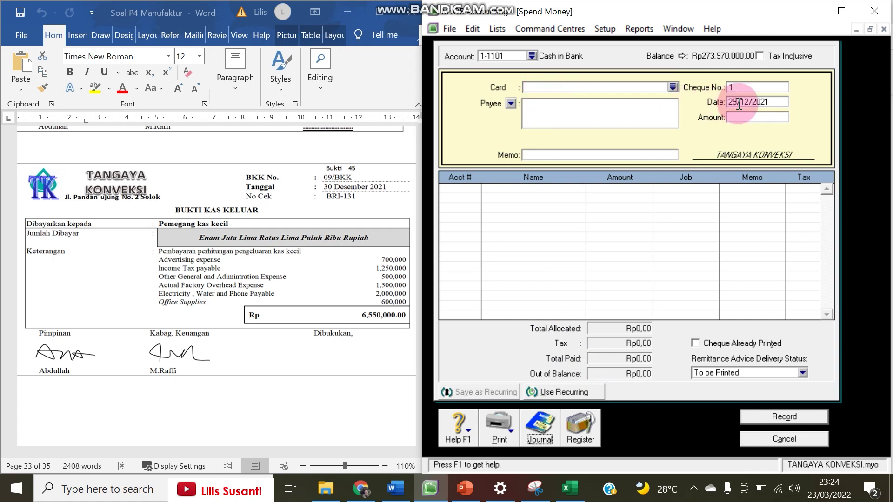
left_click(745, 104)
left_click_drag(740, 103, 714, 103)
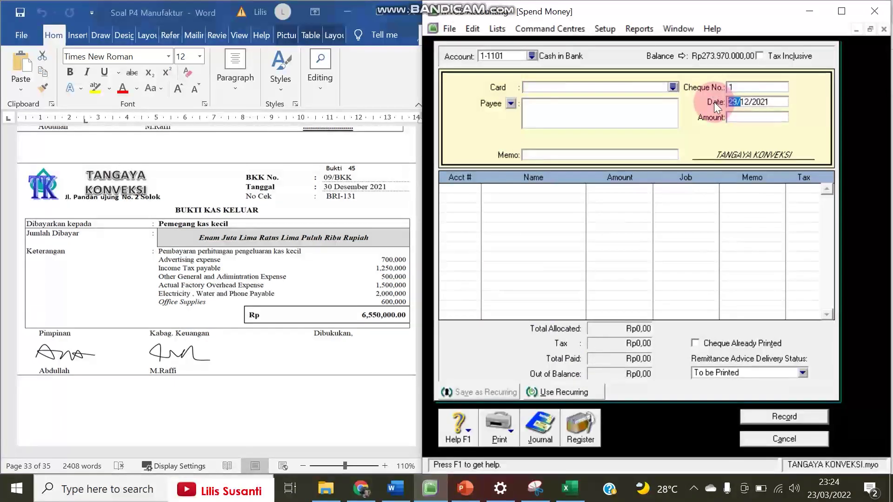
type("30/")
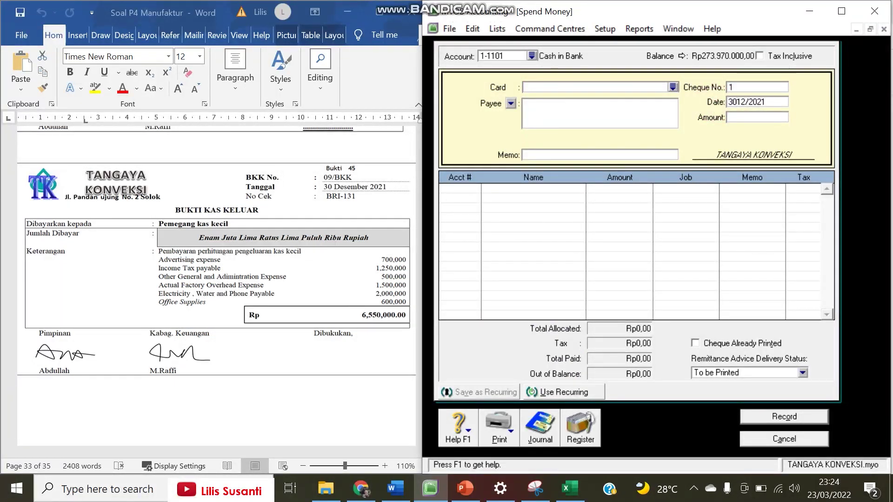
left_click(737, 88)
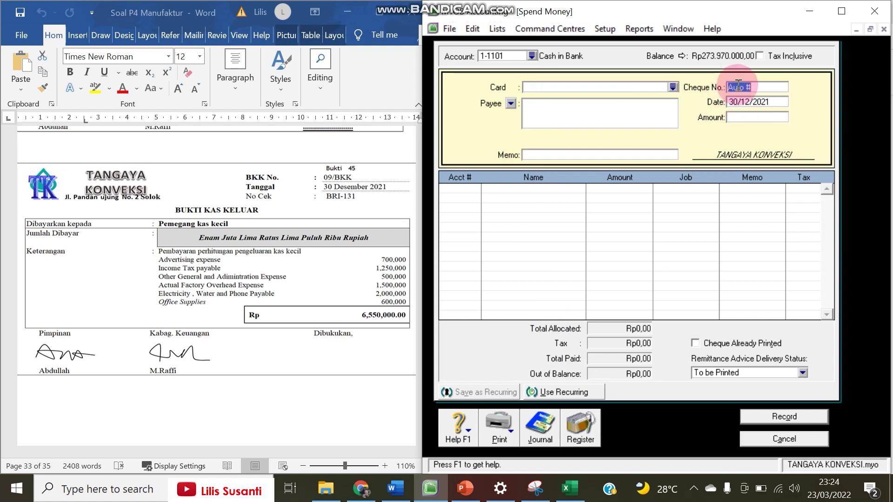
type("09/BKK")
Set the payment amount to Rp6.550.000.
left_click(737, 118)
type("6")
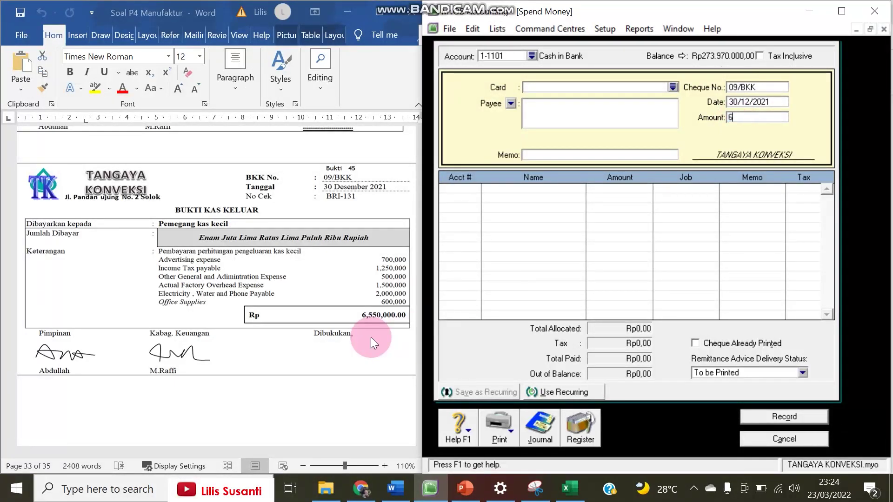
type(".550.000")
key("Tab")
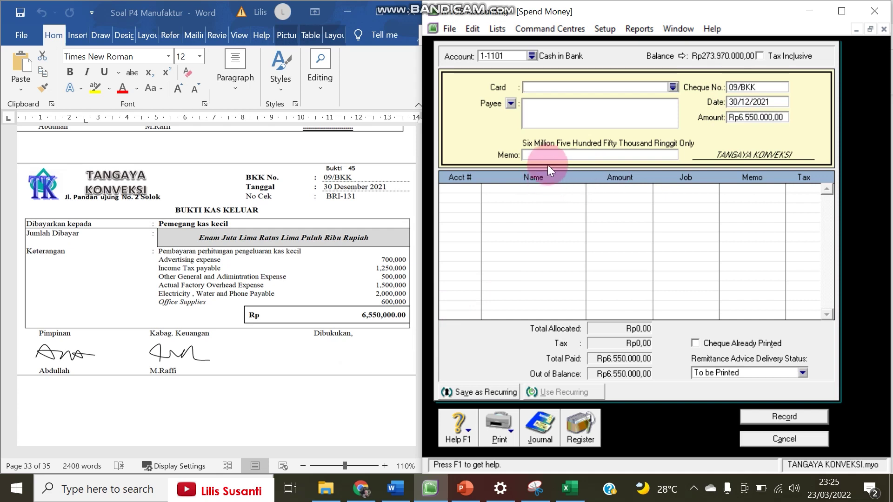
Enter "Pengeluaran kas kecil" as the memo of the payment.
type("Pengeluaran ")
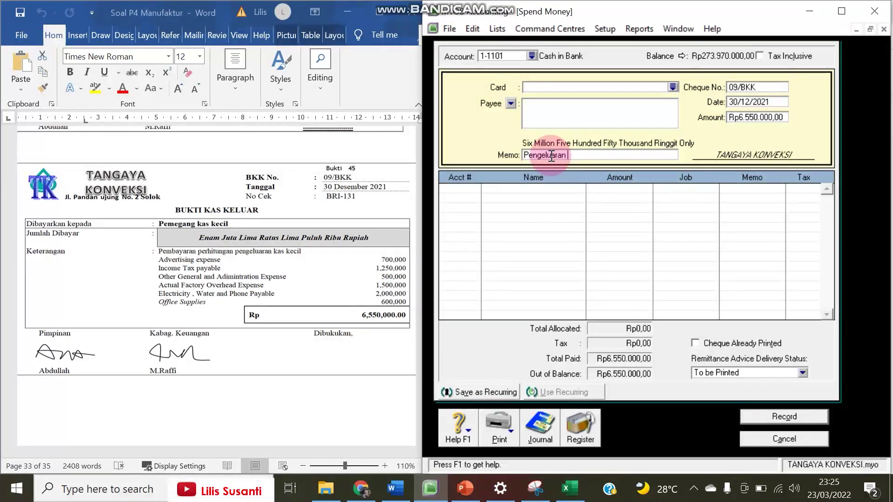
type("kas keic")
key("BackSpace")
key("BackSpace")
type("cil")
key("Tab")
Allocate Rp700.000 of the payment to account 6-1103 Advertising Expense.
type("6-")
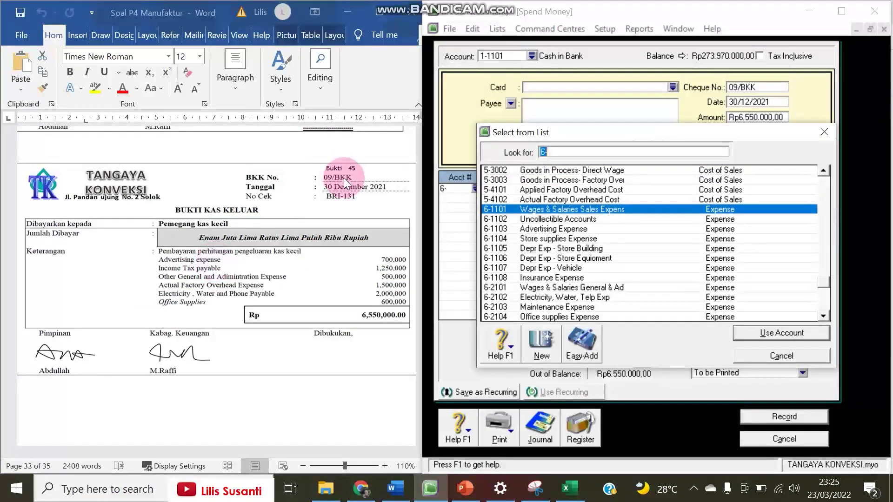
double_click(539, 229)
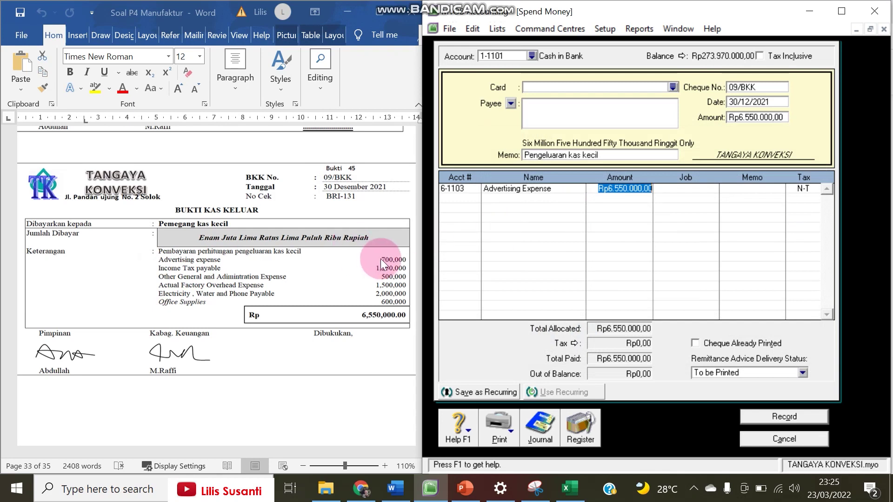
type("700000")
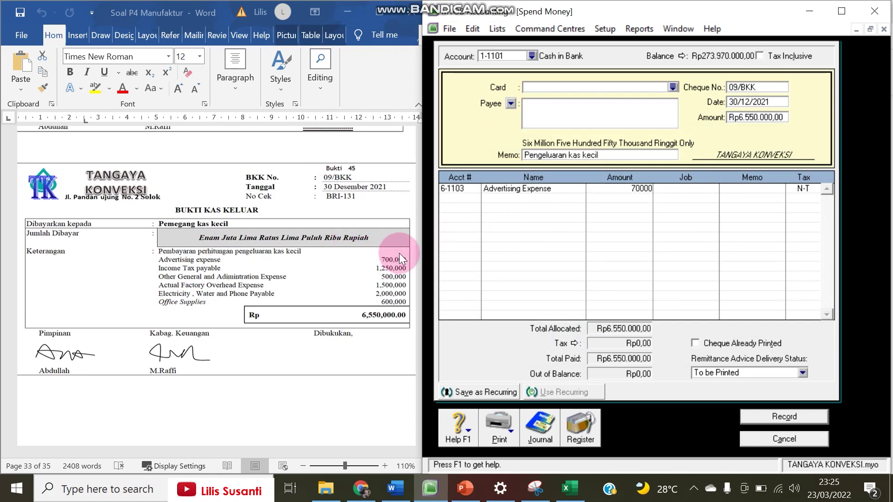
key("Tab")
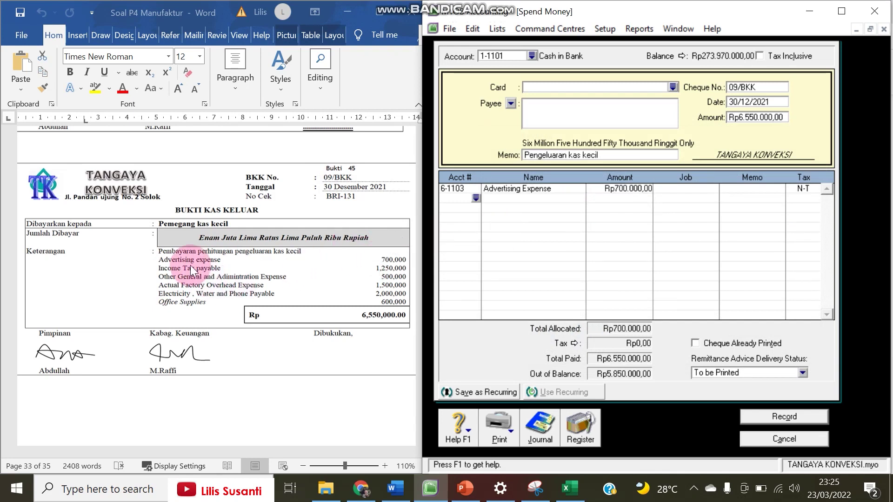
Allocate Rp1.250.000 of the payment to account 2-1106 Income tax Payable.
type("6-")
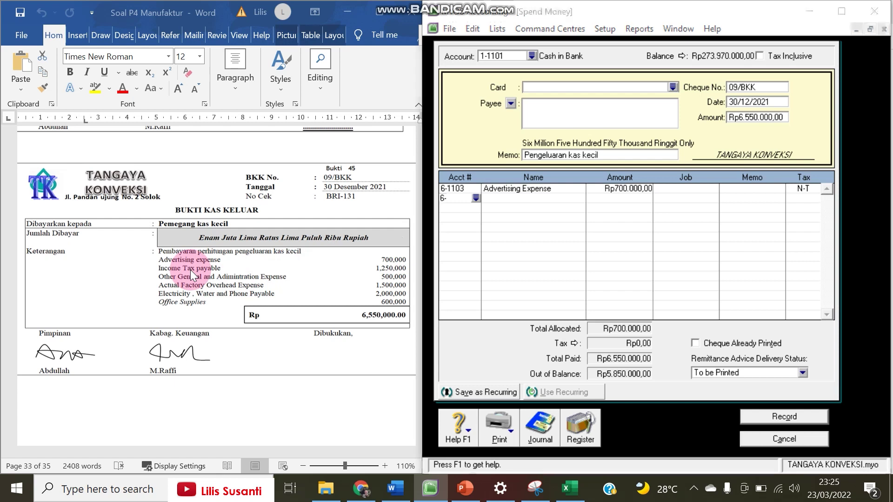
type("2")
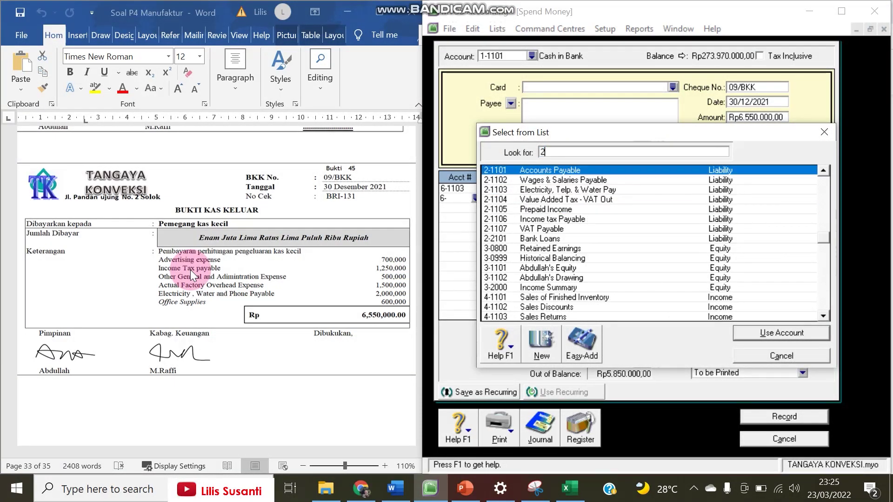
double_click(545, 217)
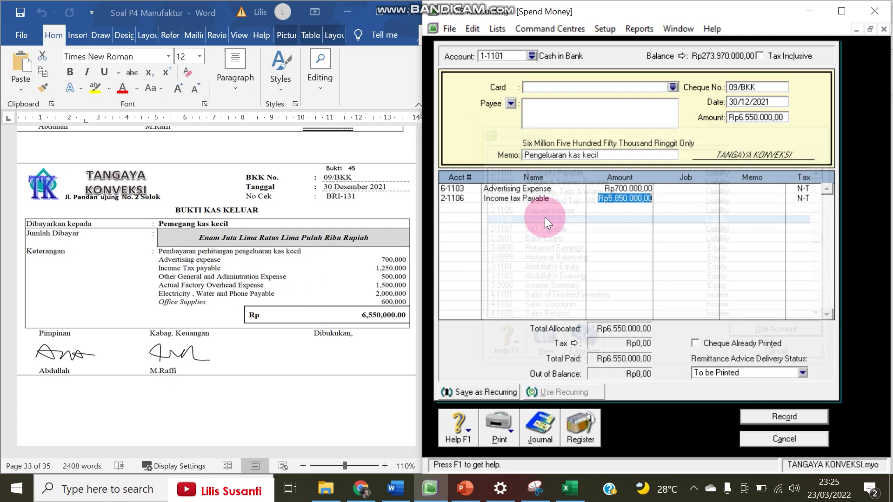
type("1")
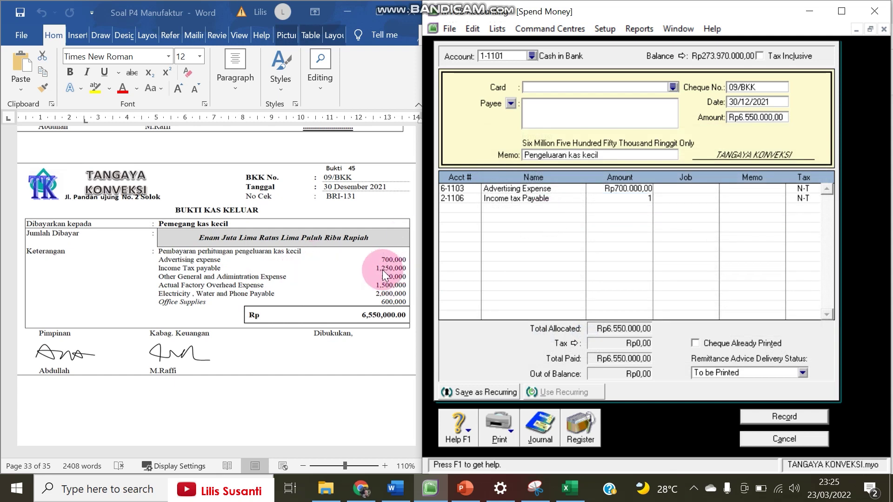
type(".250.000000")
key("Return")
Add an allocation line for account 6-2109 Other General & Adm Expense with an amount of Rp1.500.000.
key("Return")
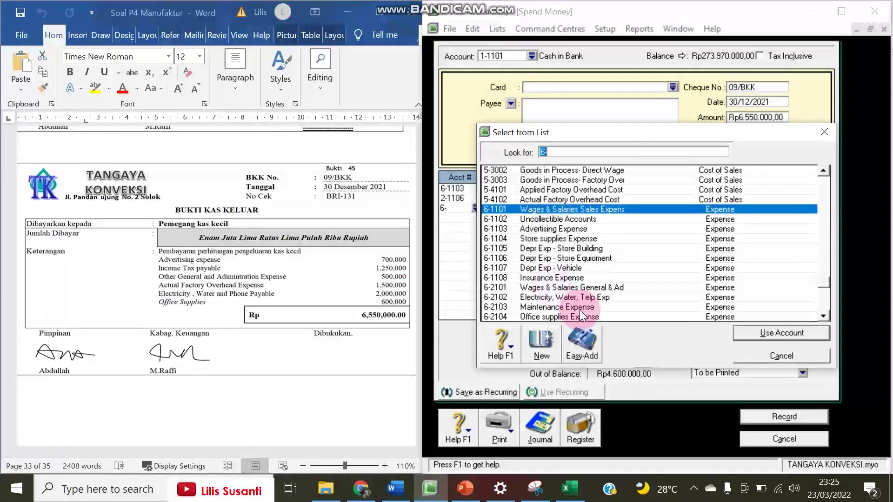
left_click(823, 316)
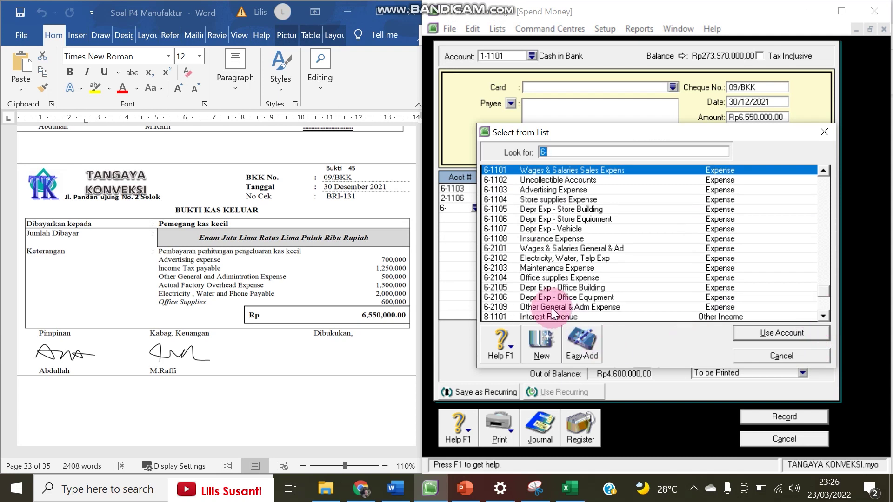
double_click(551, 308)
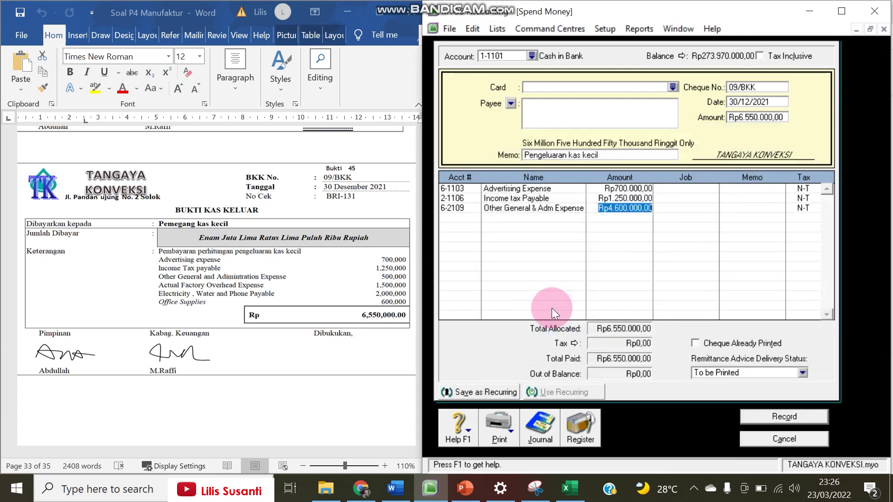
type("159")
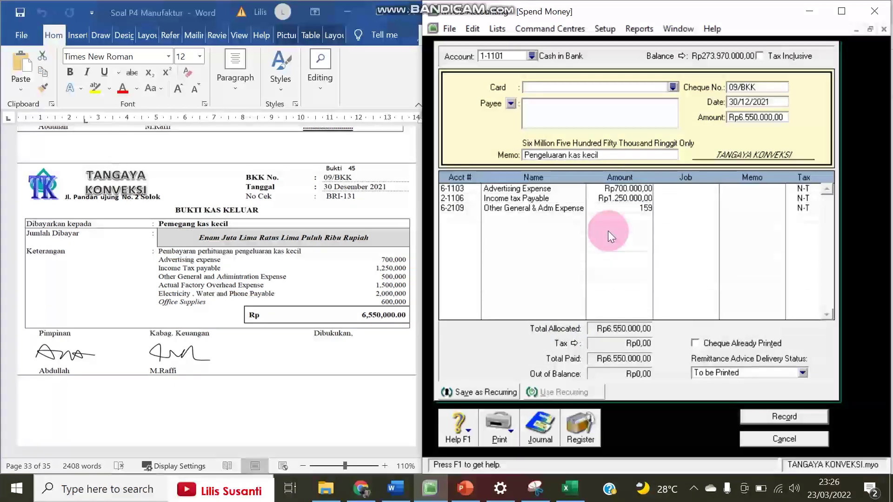
key("BackSpace")
type("00000")
key("Tab")
Add an allocation line for account 5-4102 Actual Factory Overhead Cost to the payment.
key("Return")
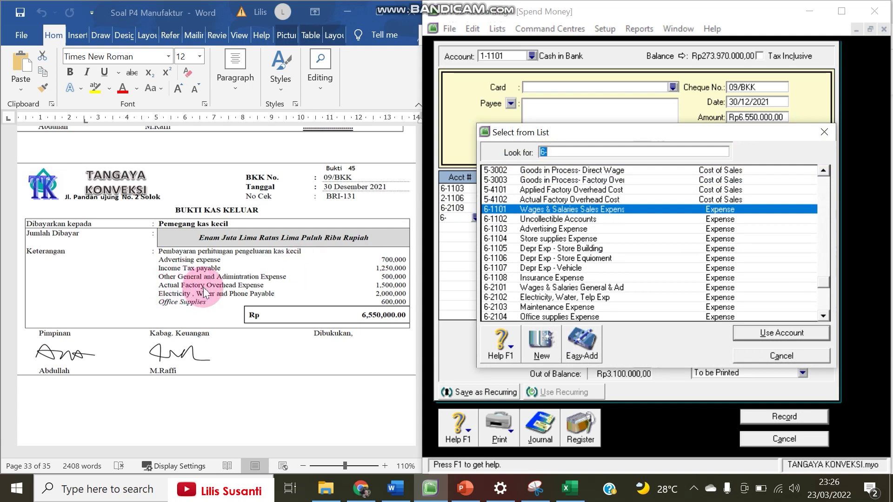
type("5")
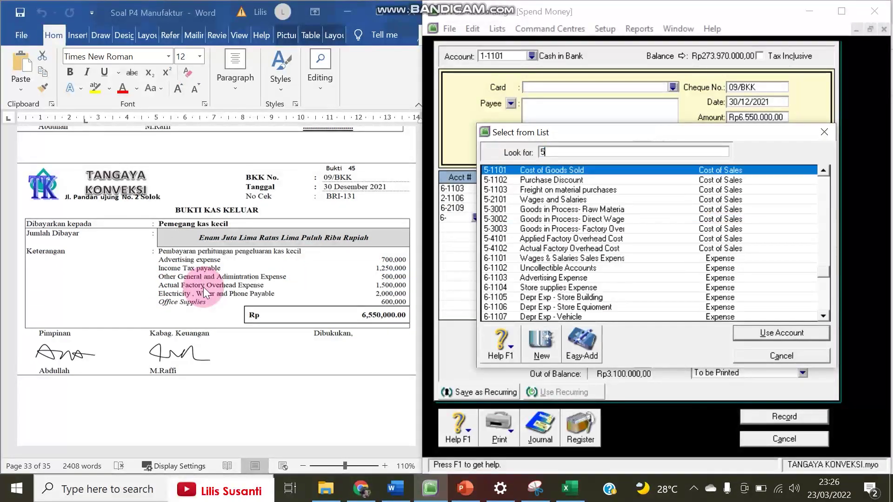
left_click(573, 249)
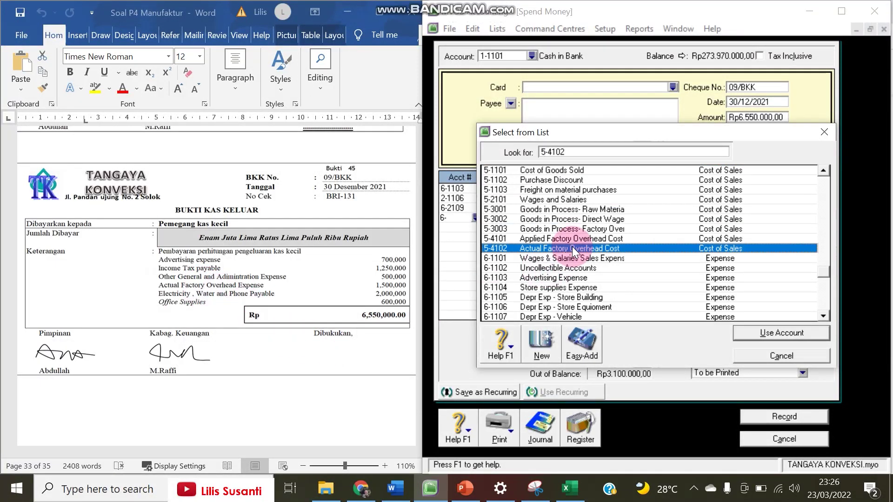
double_click(573, 249)
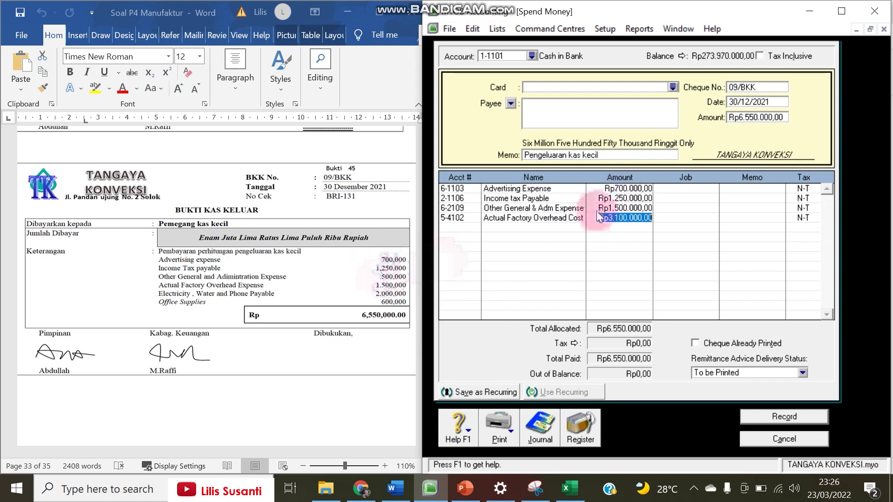
Correct the amount of the Other General & Adm Expense line to Rp500.000.
left_click(618, 209)
type("500.000")
key("Return")
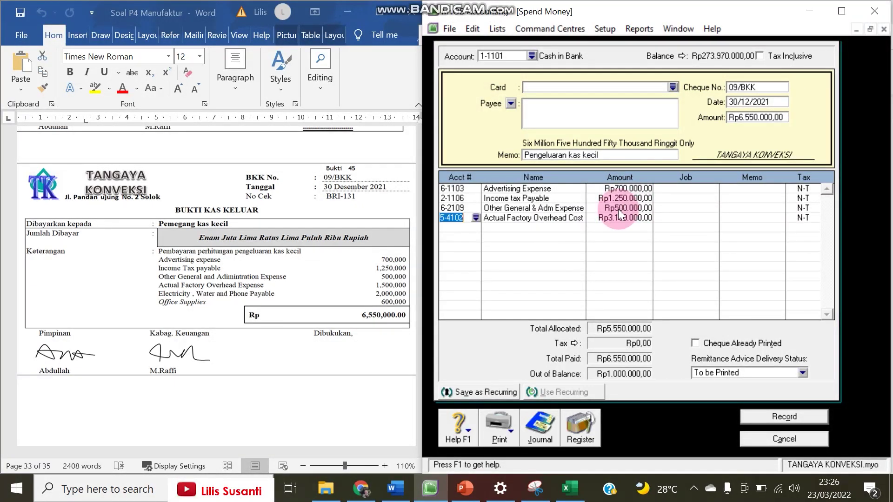
Set the amount of the Actual Factory Overhead Cost line to Rp1.500.000.
left_click(621, 217)
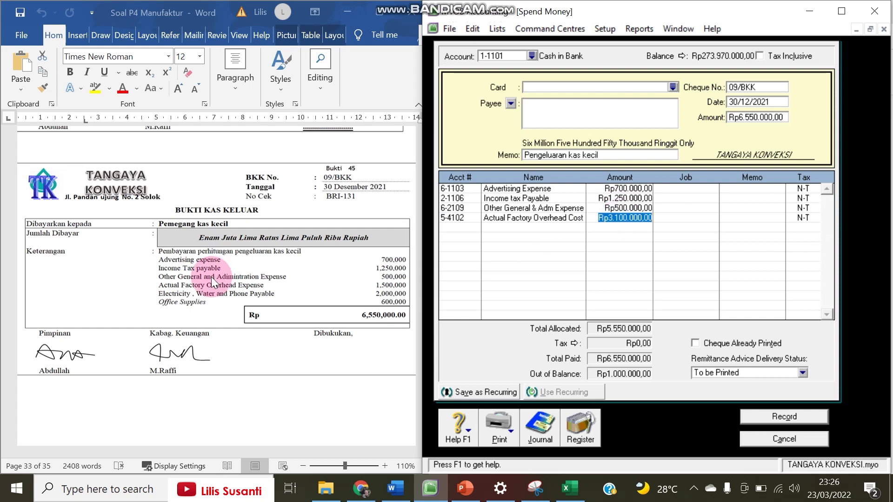
type("1500000")
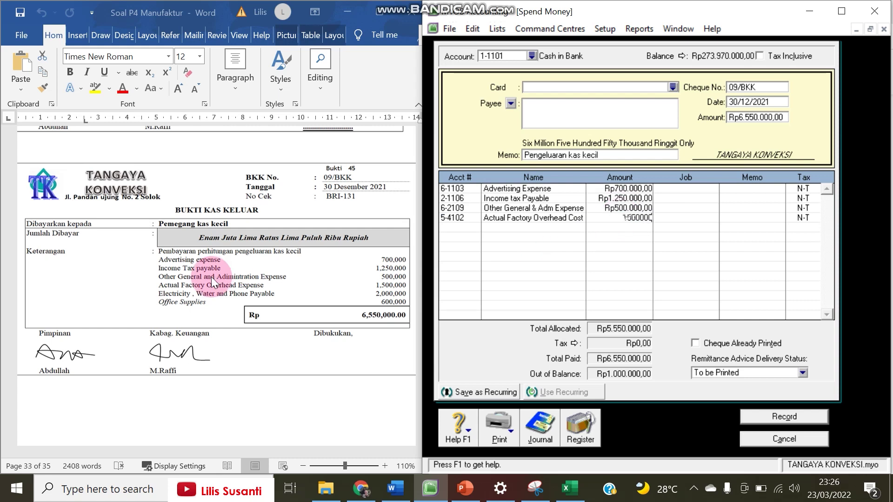
key("Return")
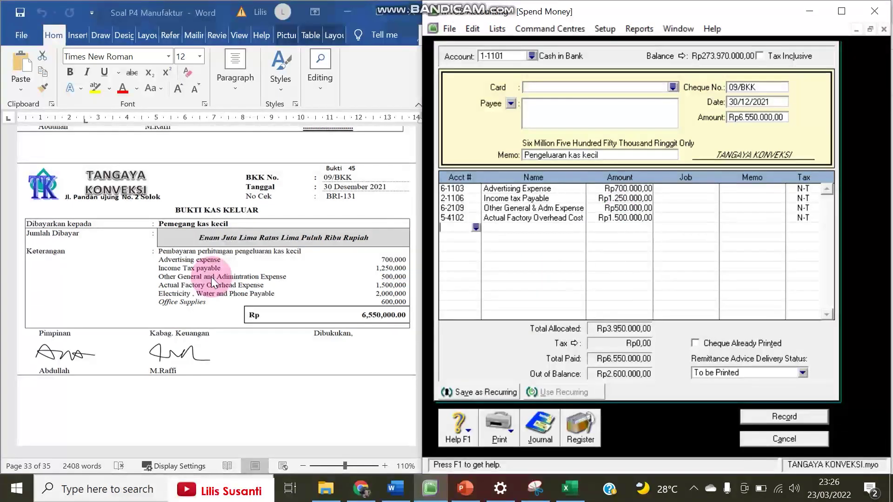
Add an allocation line for account 2-1103 Electricity, Telp. & Water Pay with an amount of Rp2.000.000.
type("6-")
key("Tab")
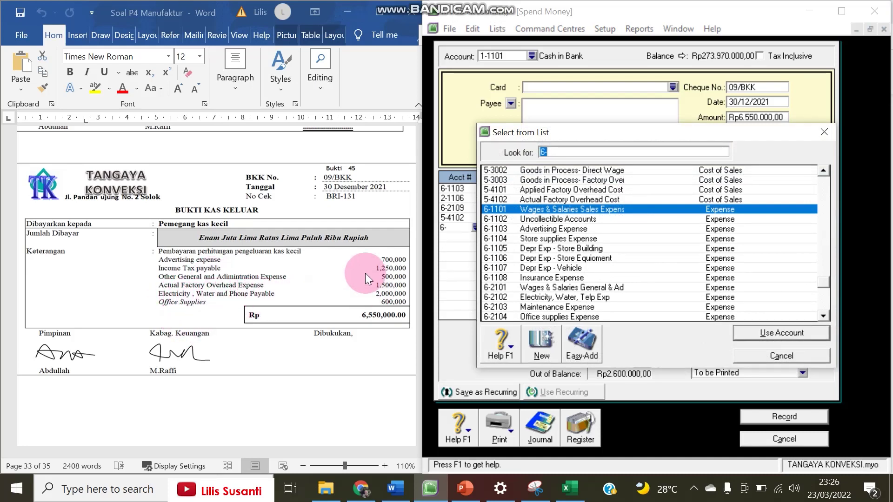
type("2")
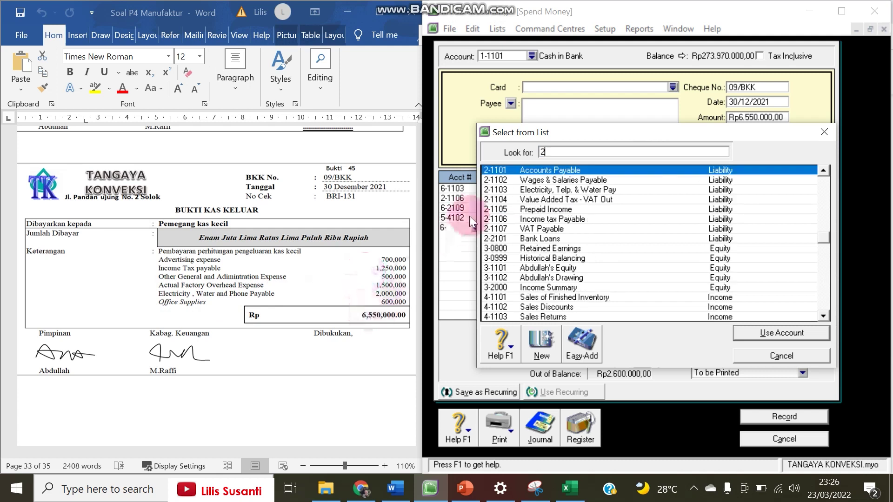
double_click(528, 191)
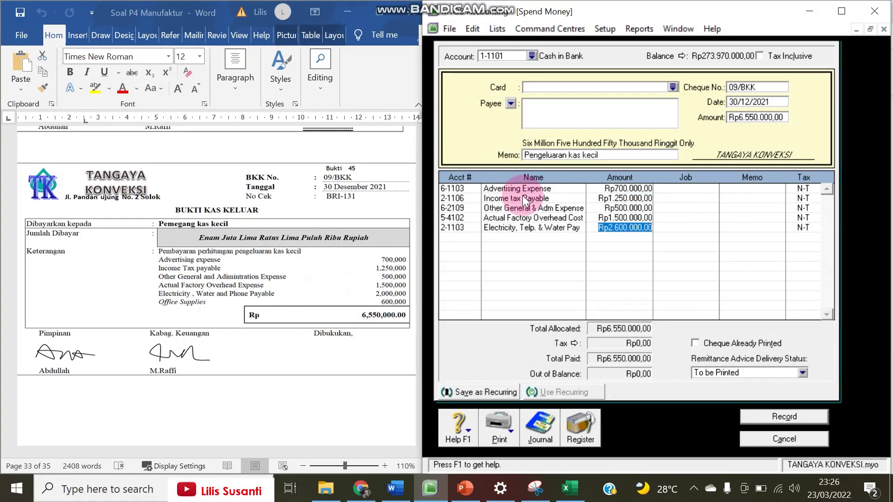
type("2.000.0")
type("000000")
key("Return")
Add an allocation line for account 1-1403 Office Supplies with an amount of Rp600.000.
key("Return")
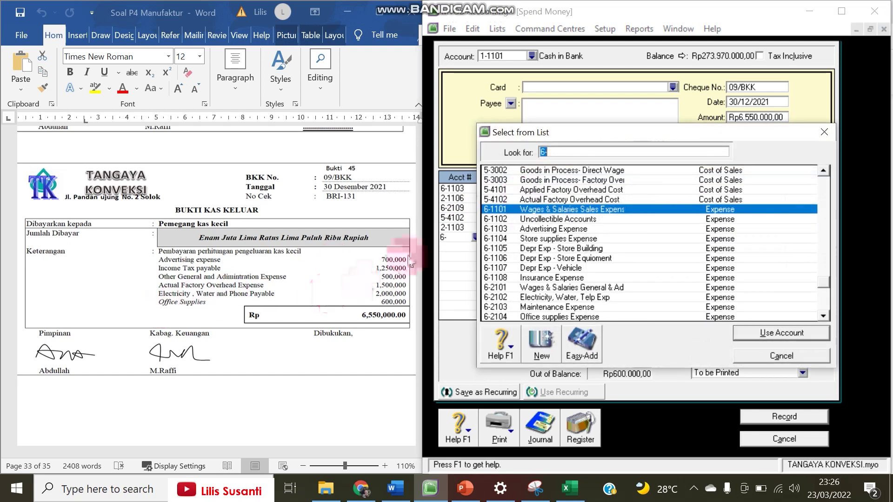
type("1")
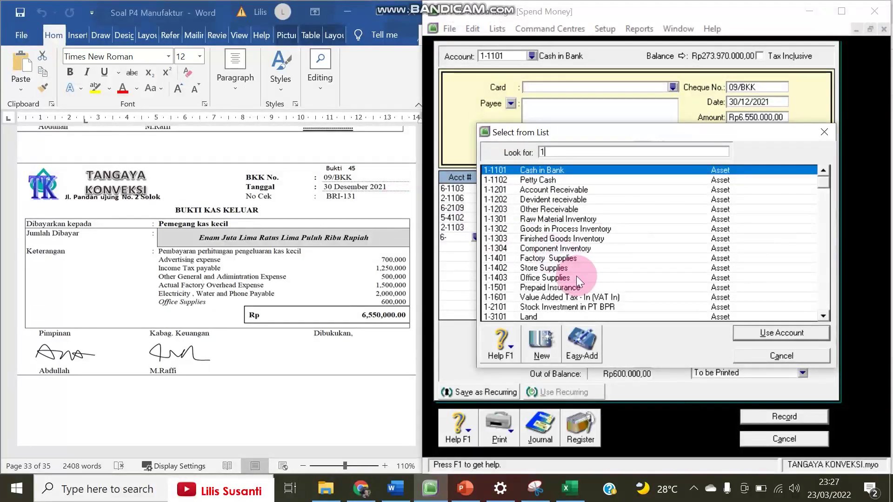
double_click(542, 277)
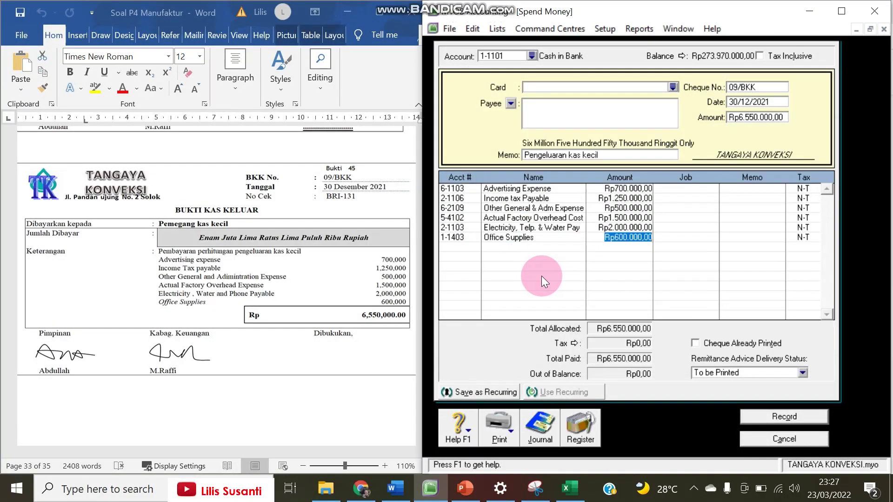
left_click(549, 244)
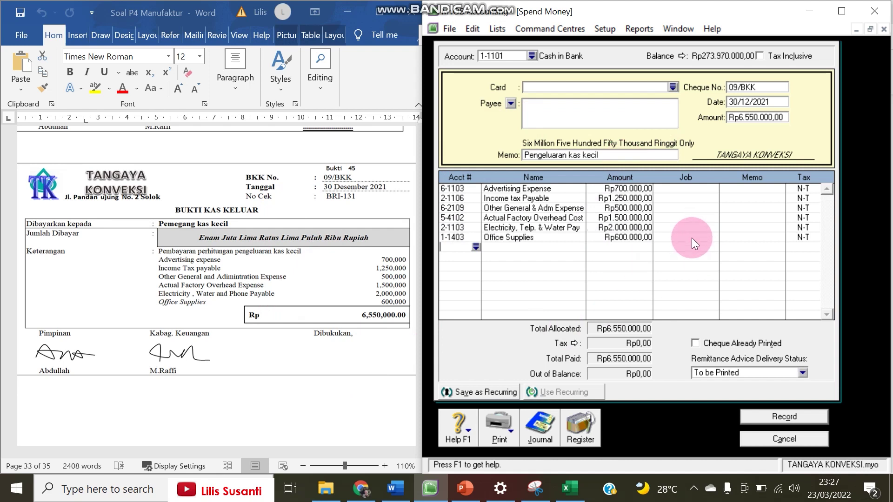
Review the recap of the 09/BKK petty cash payment and record it.
key("ctrl+r")
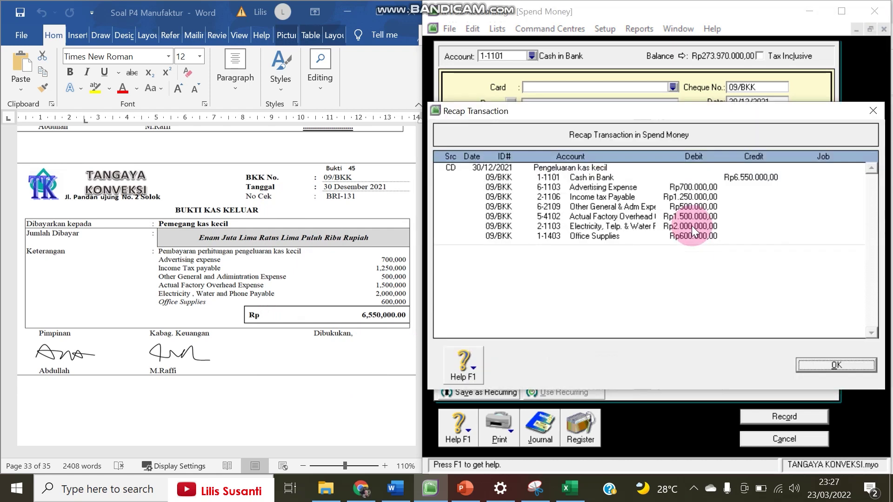
left_click(835, 366)
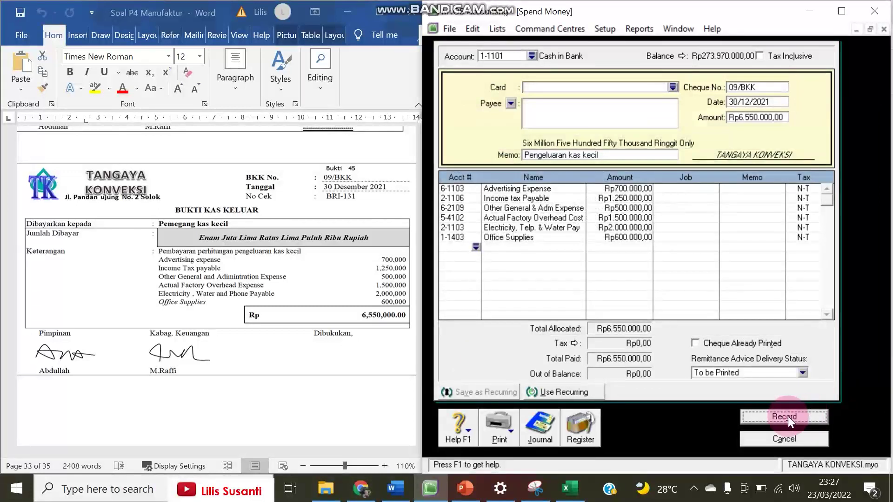
left_click(785, 417)
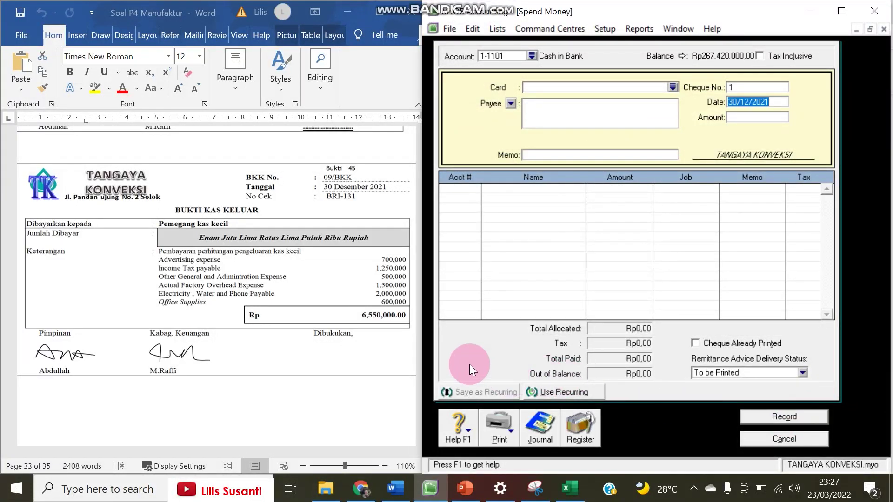
Examine the Bukti 46 memorial voucher and the Bukti 47 job cost card for order TK-023 in the Word document.
left_click(328, 354)
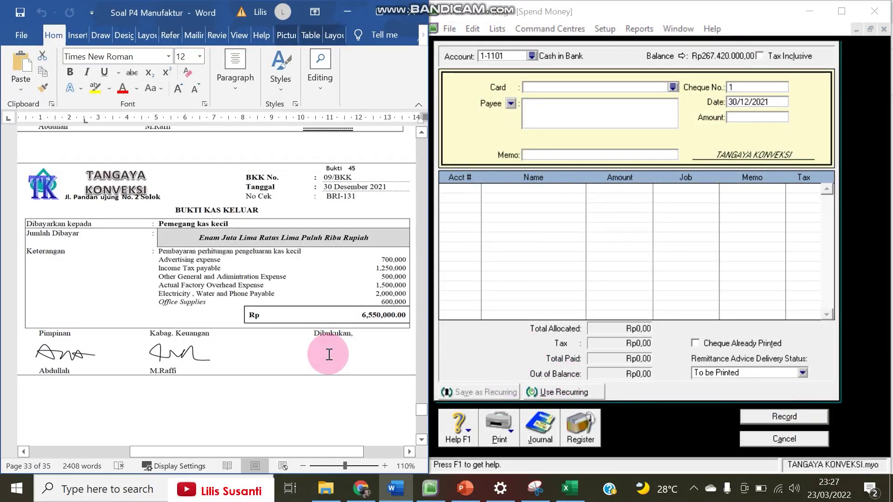
scroll(328, 354, "down", 10)
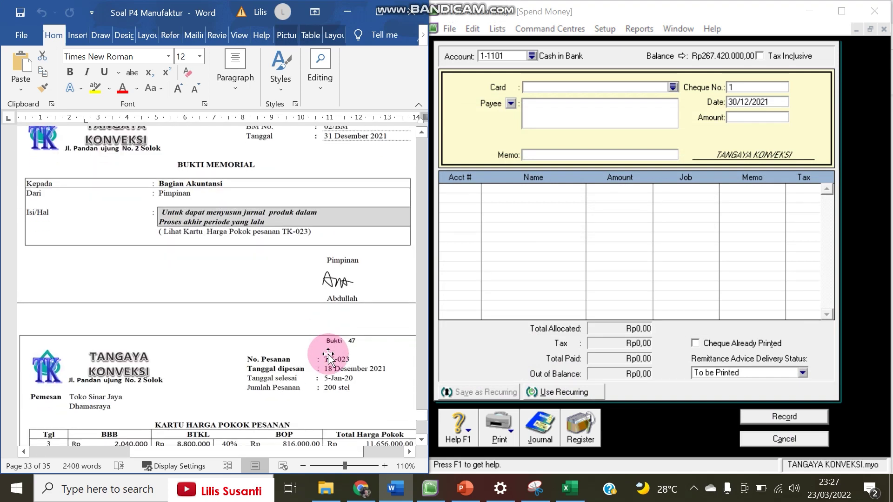
scroll(328, 354, "up", 1)
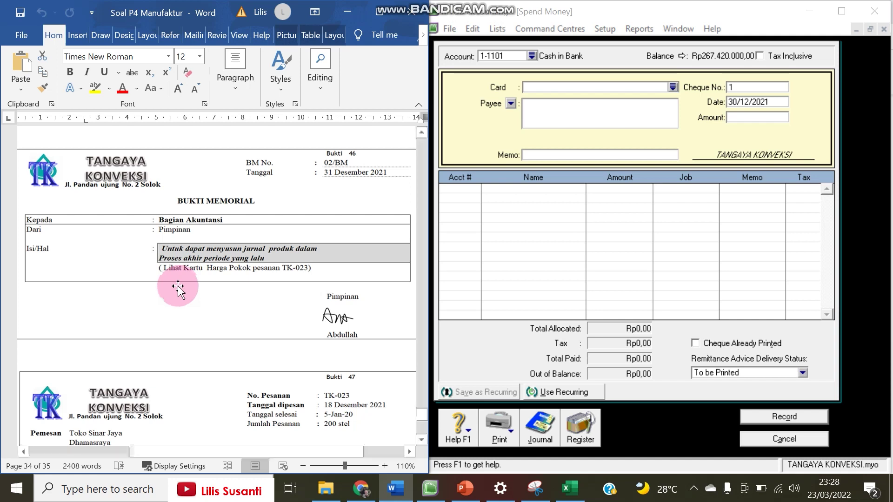
scroll(166, 325, "down", 5)
scroll(166, 335, "up", 1)
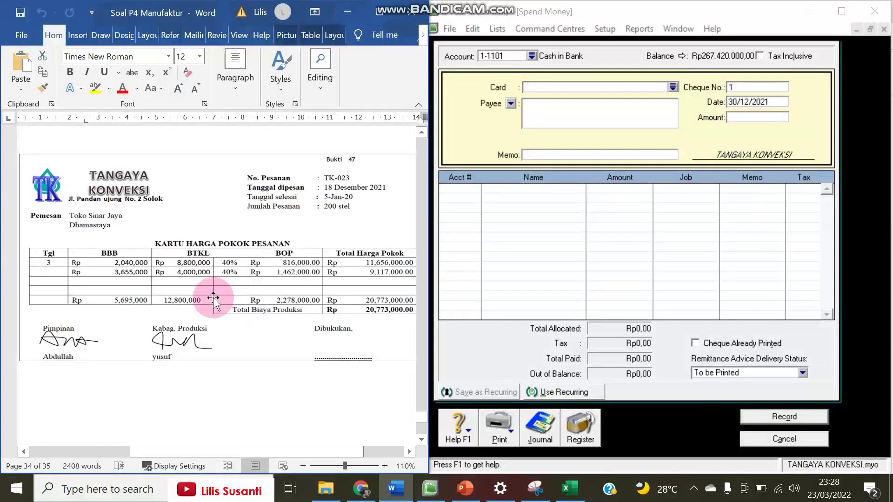
scroll(263, 284, "up", 6)
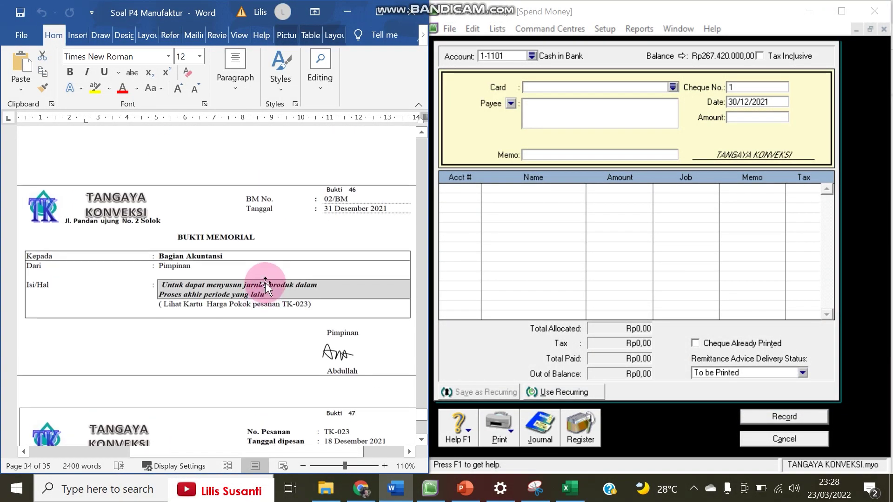
scroll(247, 356, "down", 6)
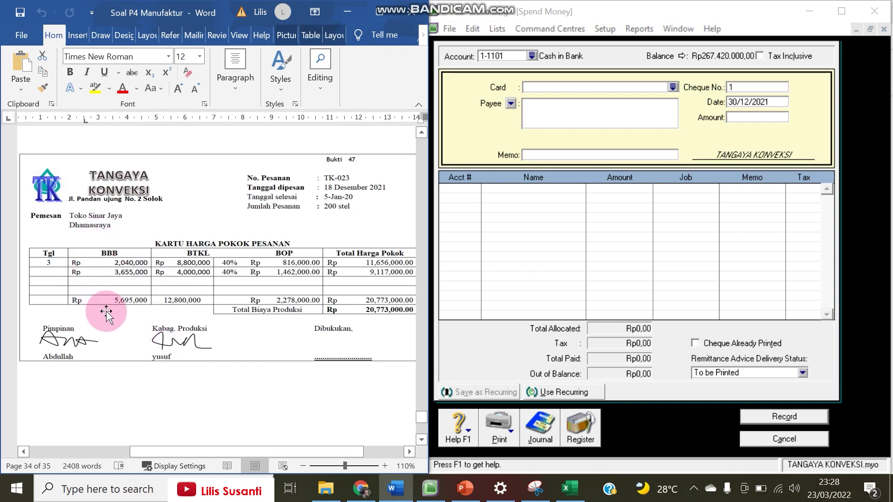
scroll(255, 191, "up", 5)
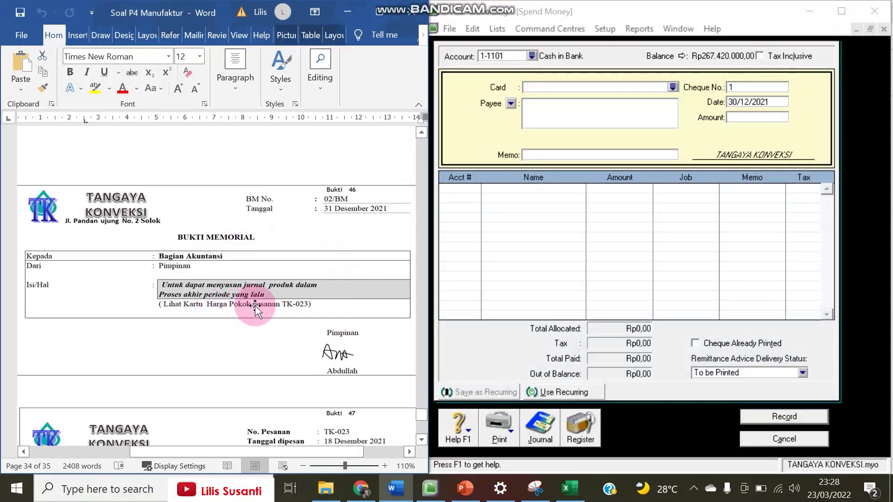
scroll(307, 308, "down", 1)
scroll(307, 302, "down", 4)
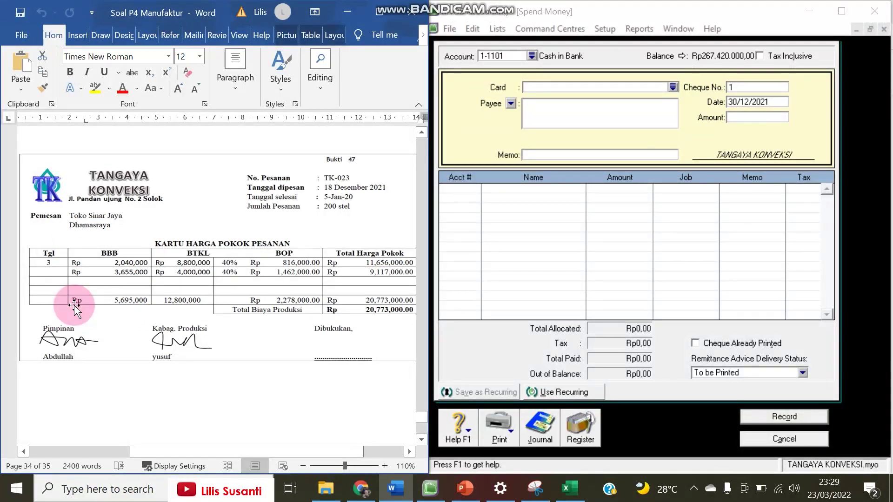
Check the raw material usage entries among the inventory transactions of the Transaction Journal, and return to the Command Centre.
left_click(539, 427)
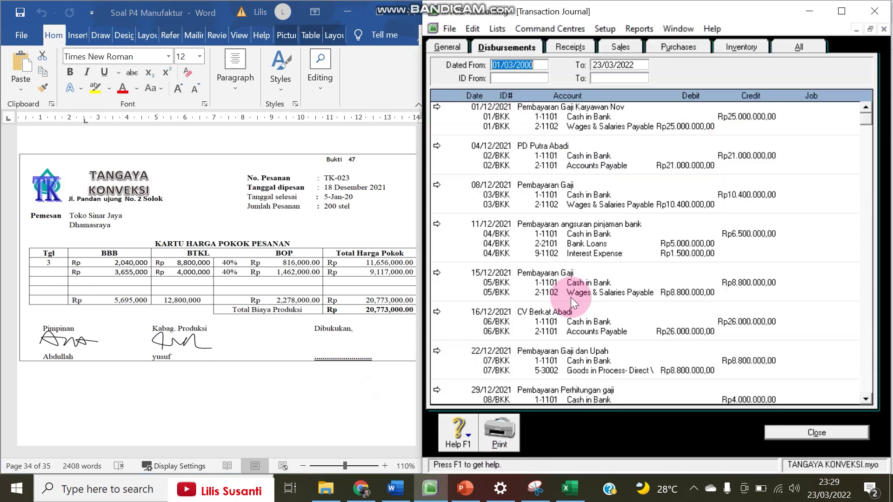
left_click(717, 46)
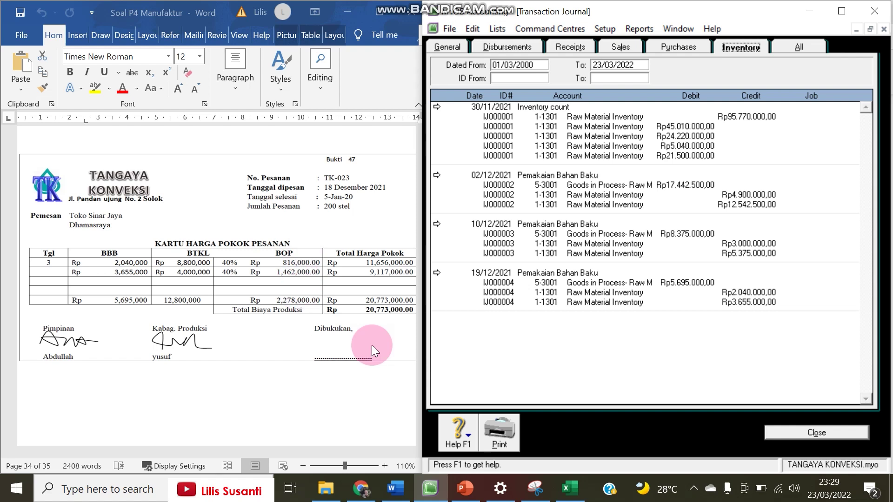
key("Escape")
key("Escape")
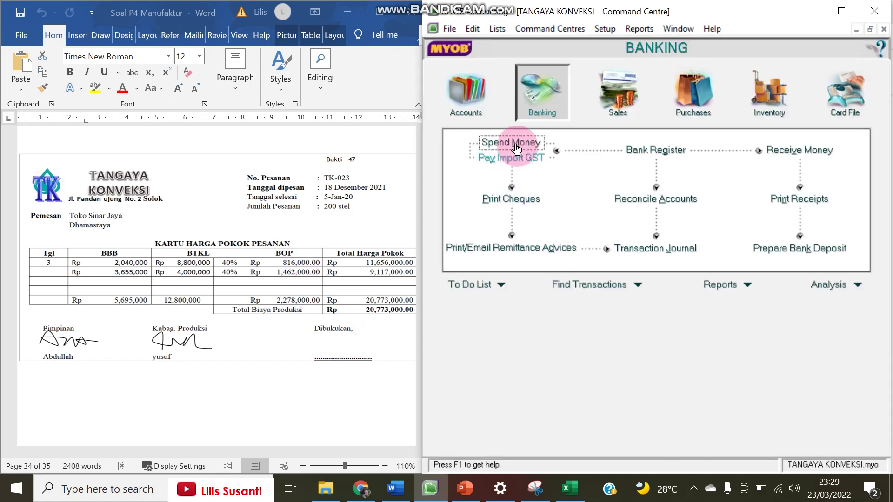
Start a new general journal entry dated 31/12/2021, checking the date against the Bukti 46 memorial voucher.
left_click(477, 101)
left_click(646, 200)
left_click(530, 122)
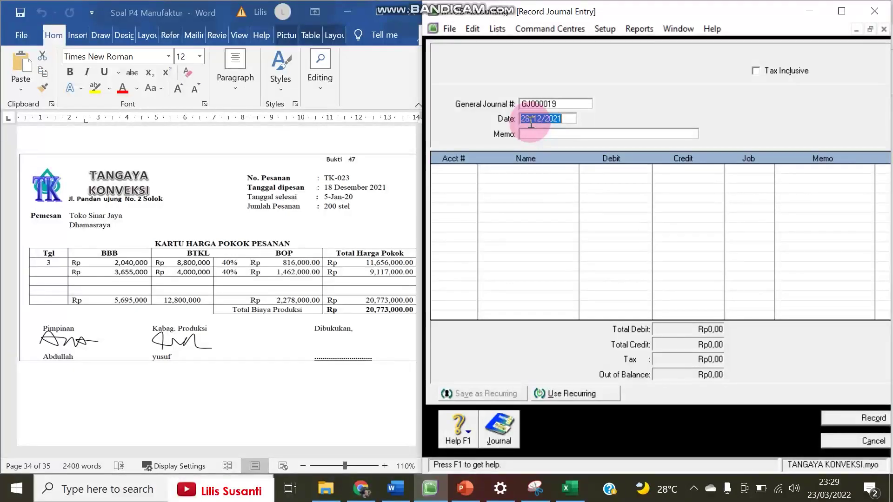
type("31")
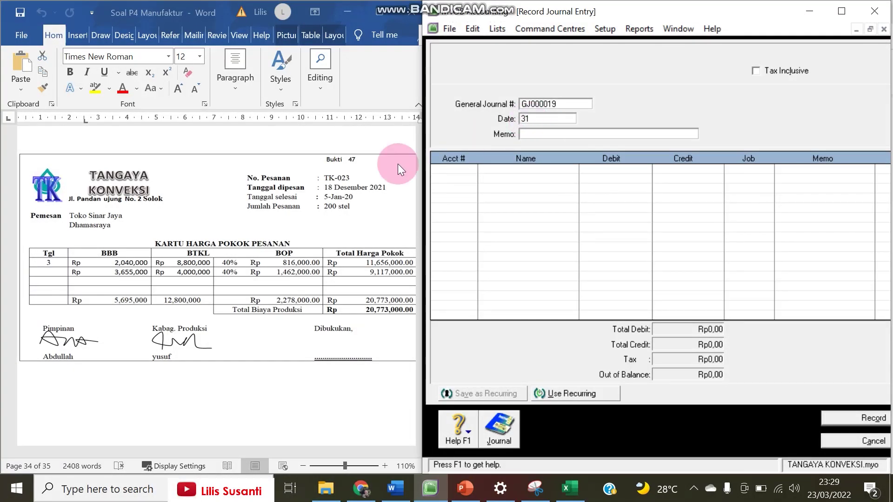
left_click(315, 225)
scroll(316, 226, "up", 5)
scroll(317, 226, "up", 3)
scroll(319, 225, "down", 3)
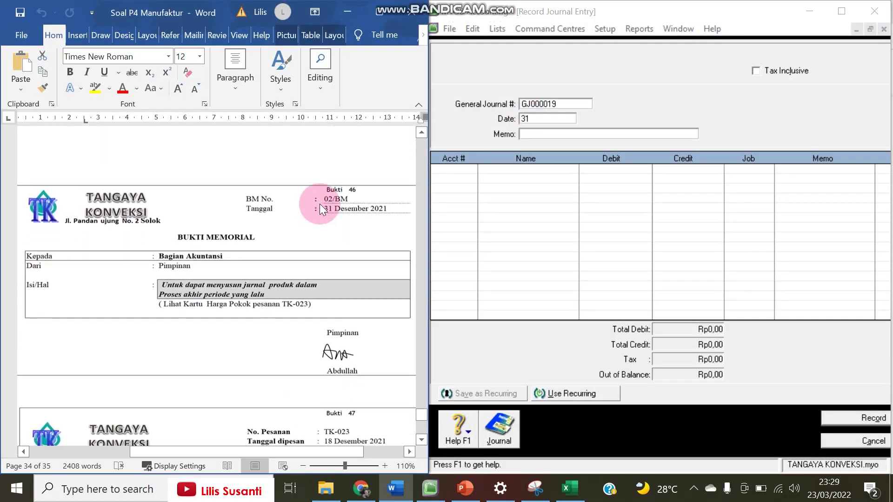
scroll(349, 241, "down", 3)
scroll(343, 243, "down", 2)
scroll(343, 244, "up", 1)
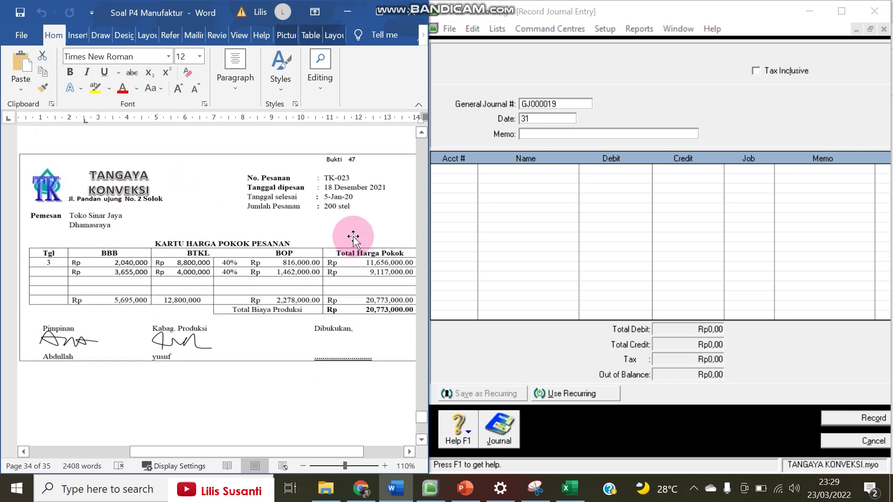
left_click(551, 117)
type("/12")
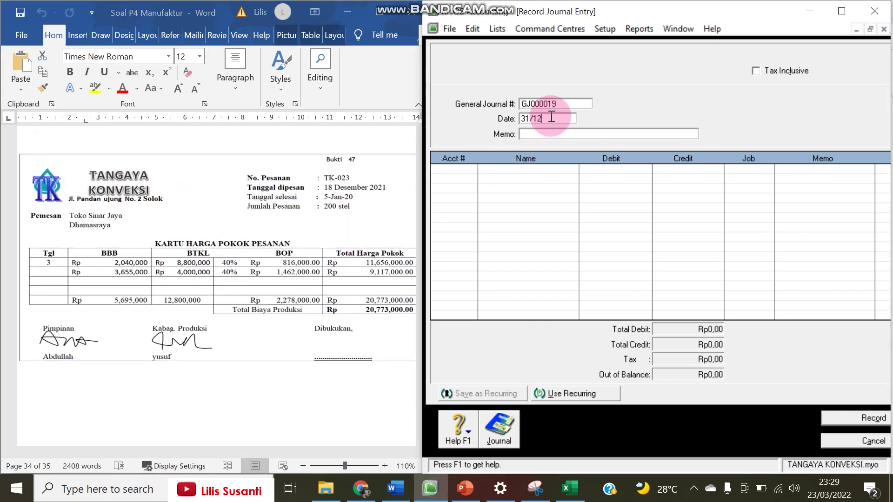
type("/2021")
Enter "Harga pokok pesanan" as the memo of the journal entry.
key("Tab")
type("Harga pokok pesanan")
key("Tab")
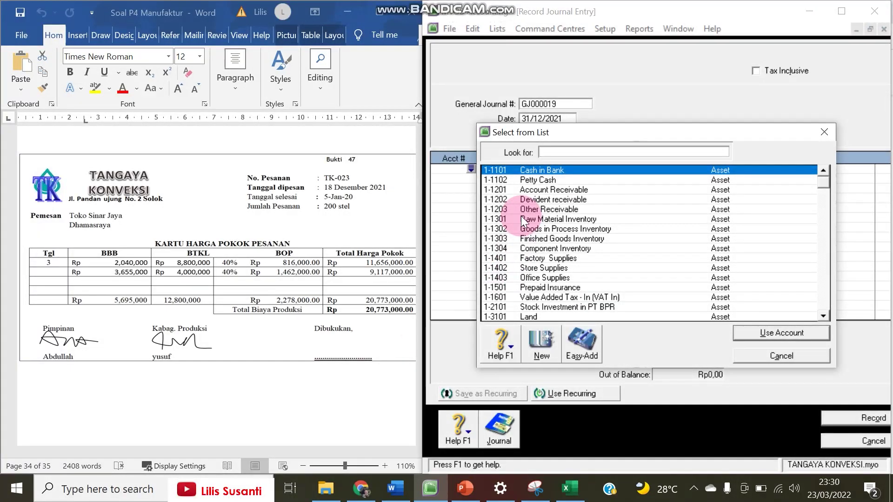
Add a debit line of Rp2.278.000 for account 5-3003, the factory overhead Goods in Process account.
type("5")
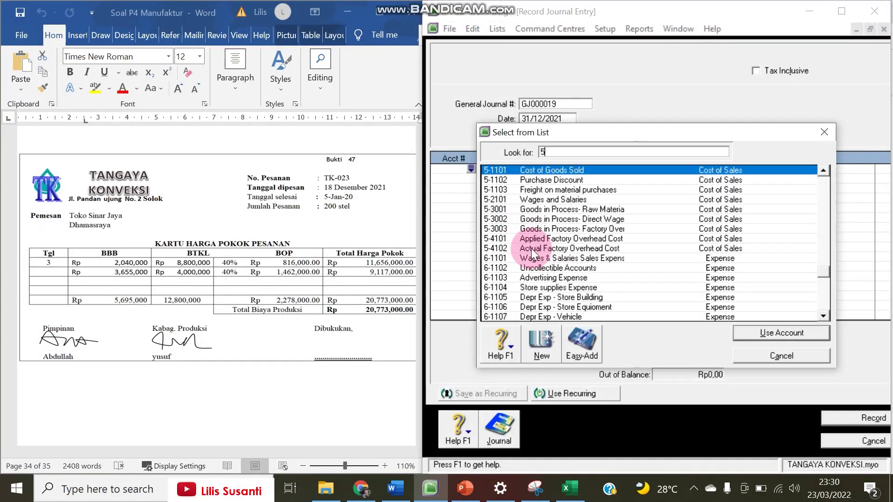
double_click(588, 228)
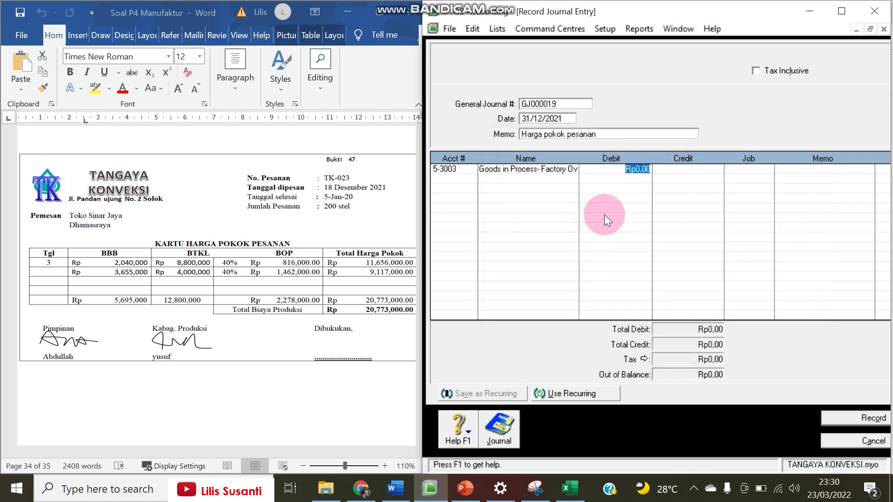
type("2278000")
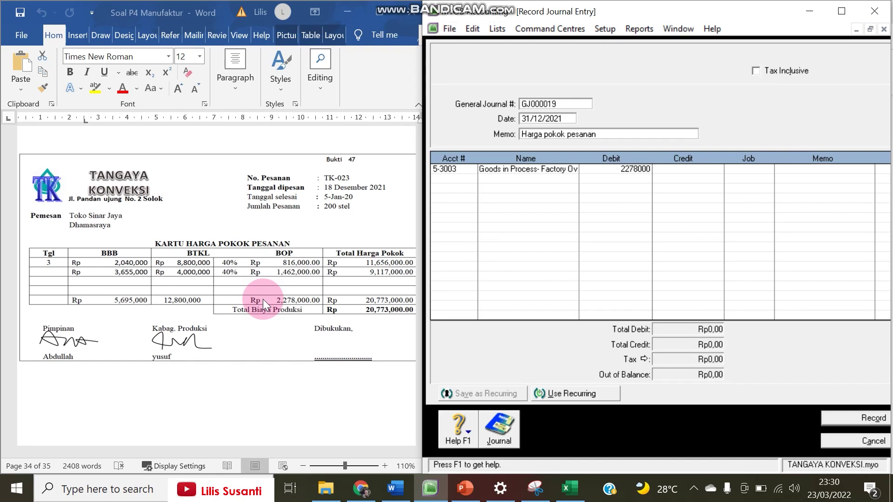
key("Return")
Add a credit line of Rp2.278.000 for account 5-4101, Applied Factory Overhead Cost, and record the journal entry.
key("Return")
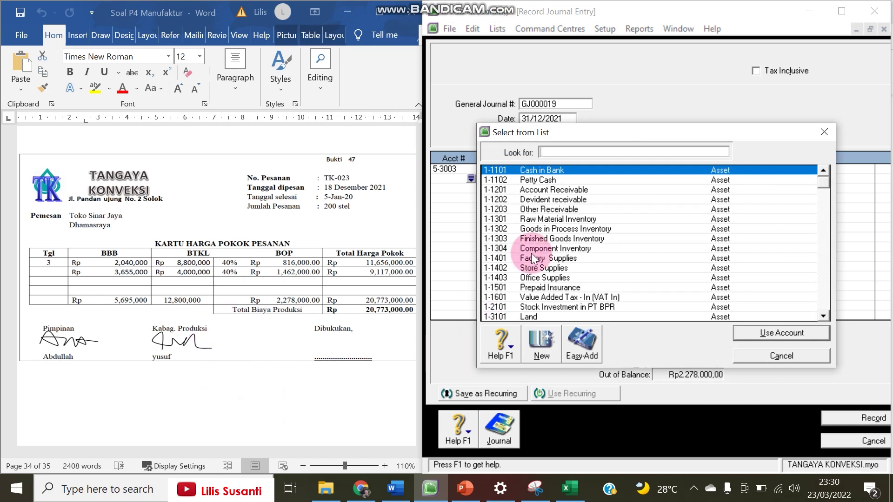
type("5")
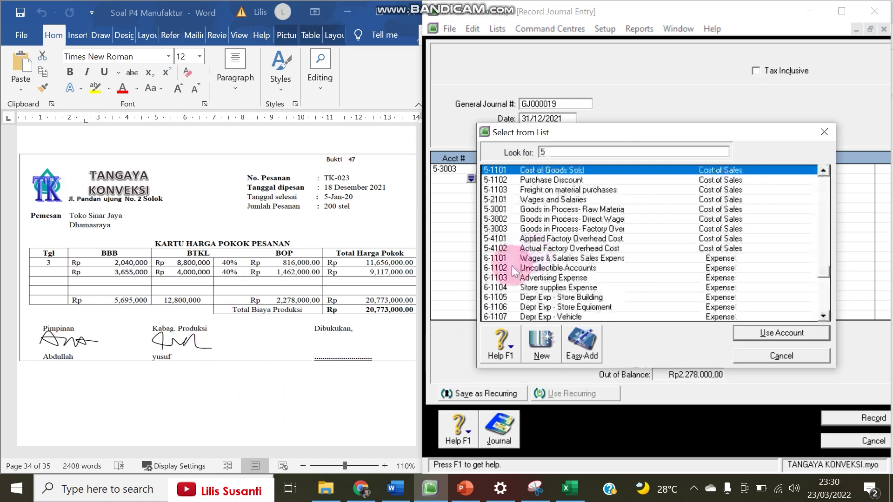
left_click(533, 238)
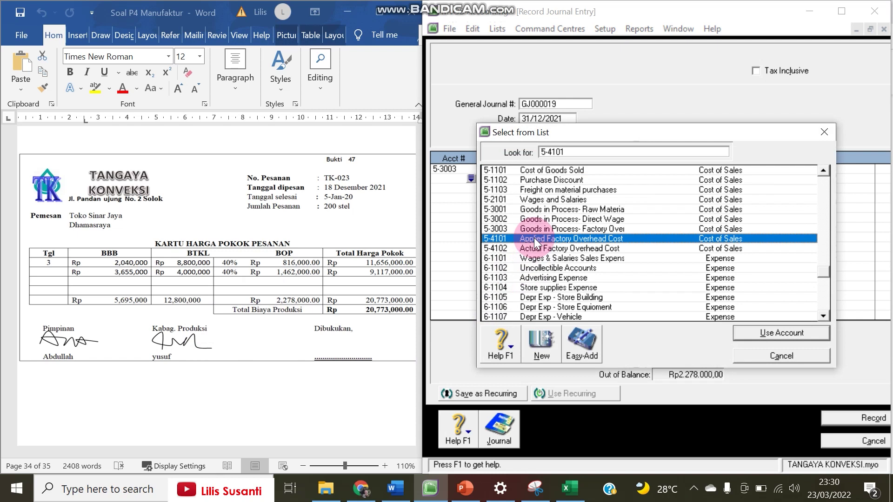
double_click(534, 238)
key("Tab")
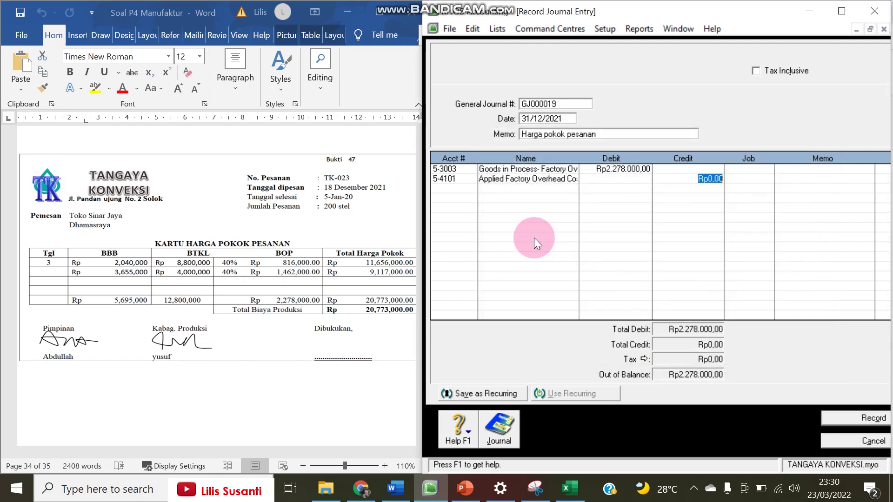
type("2")
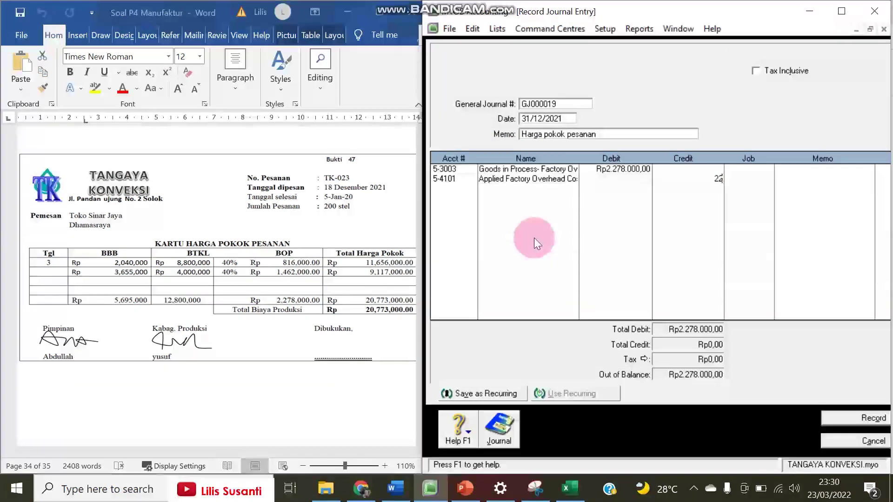
type(".278.000")
key("Tab")
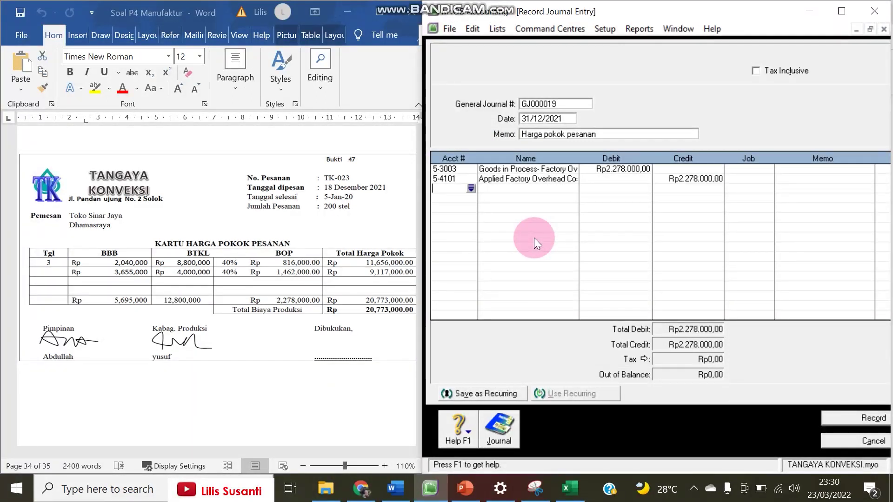
left_click(862, 423)
Check the Bukti 46 and 47 vouchers, and enter "Produk dalam proses produksi" as the memo of the new journal entry dated 31/12/2021.
left_click(239, 329)
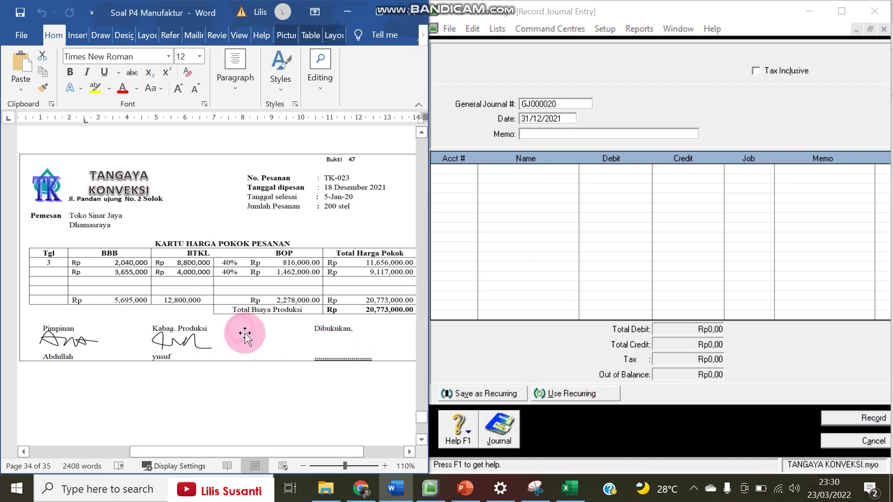
scroll(256, 339, "up", 8)
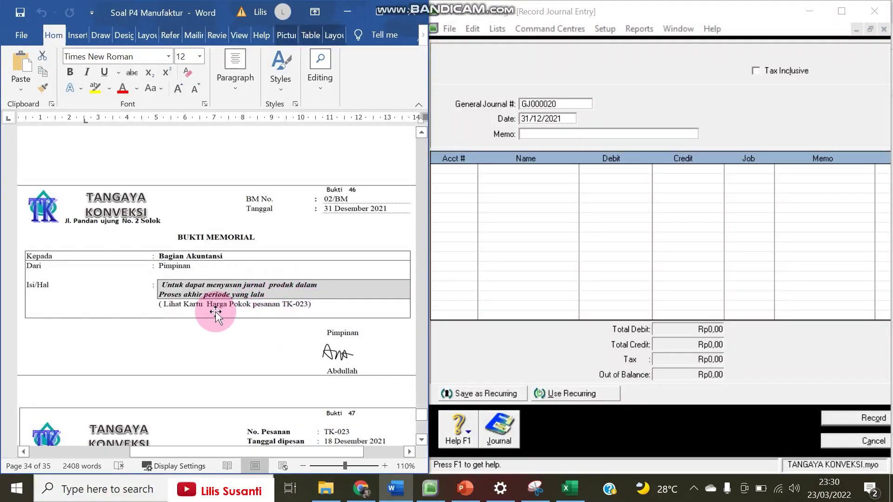
scroll(239, 320, "down", 9)
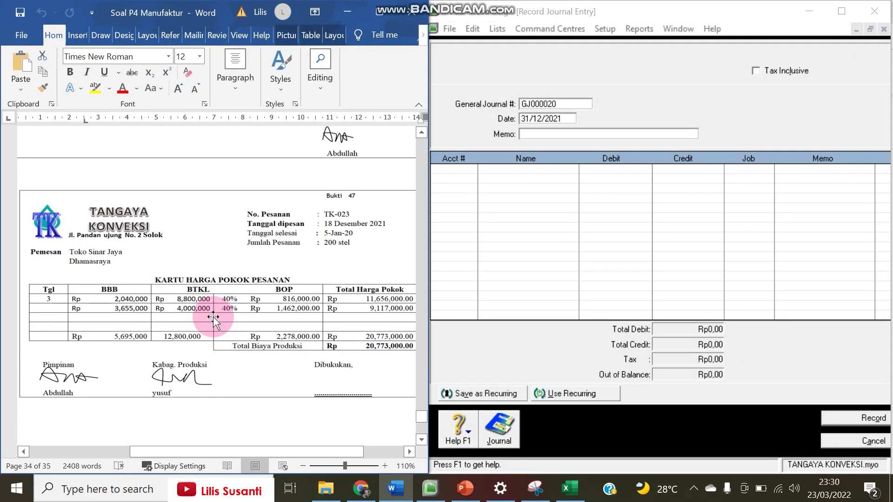
left_click(505, 346)
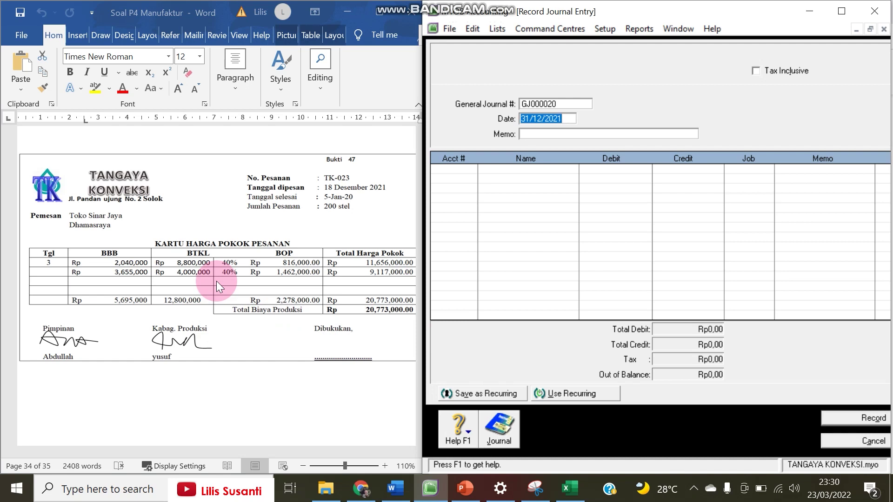
left_click(549, 134)
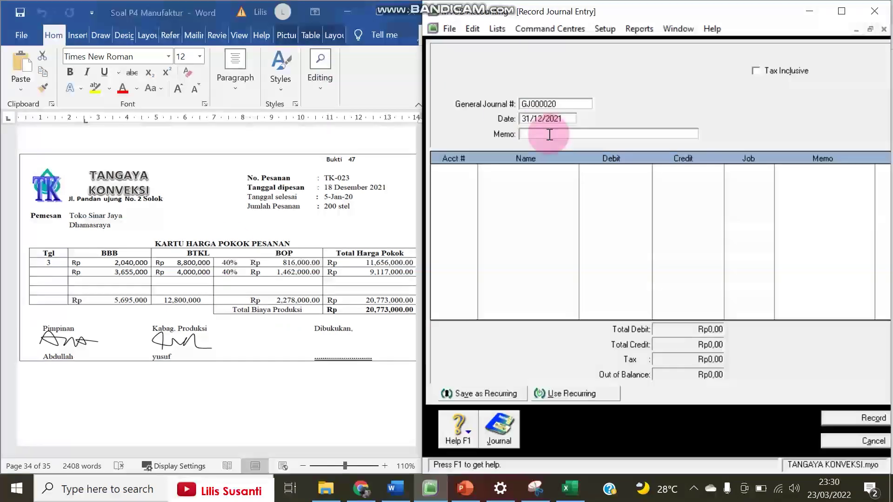
type("Produk ")
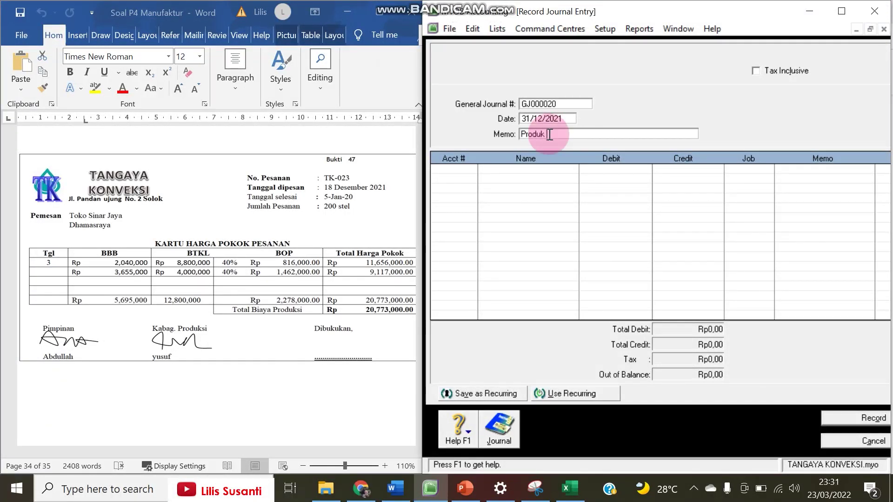
type("dalam proses produksi")
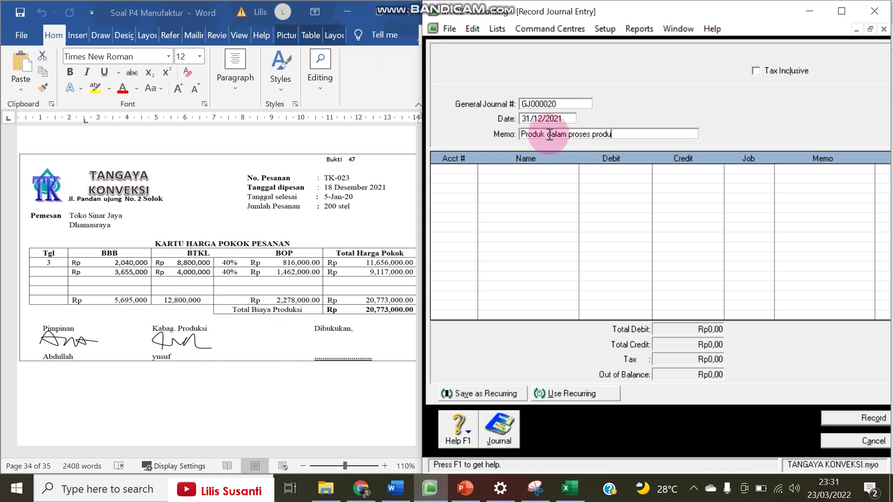
Add a debit line of Rp20.773.000 for account 1-1302, Goods in Process Inventory.
key("Return")
key("Return")
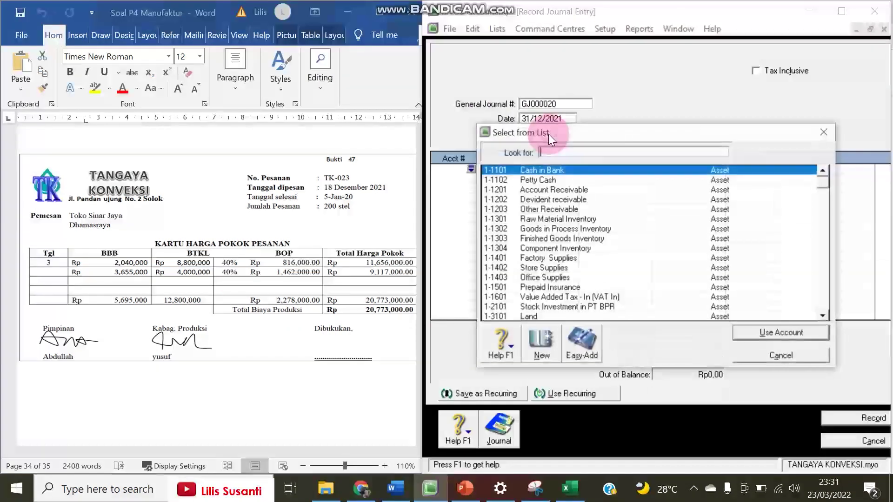
double_click(527, 228)
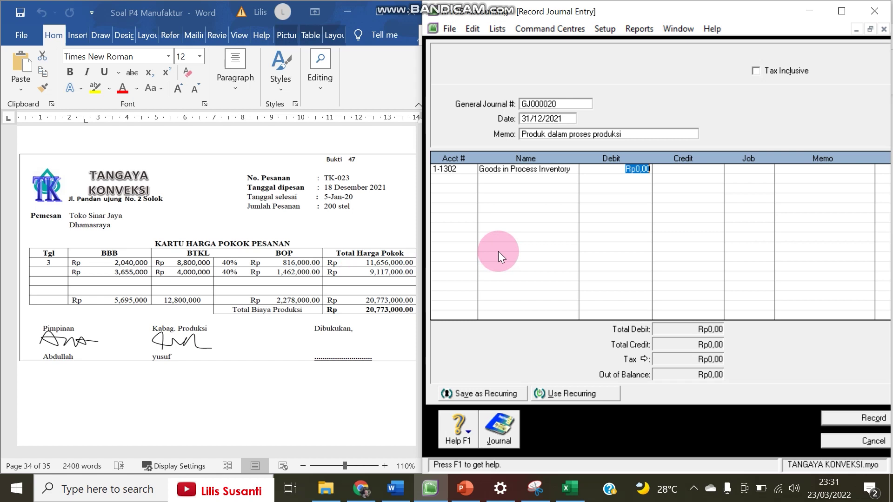
type("20773000")
Add a credit line of Rp5.695.000 for account 5-3001, the raw material Goods in Process account.
key("Return")
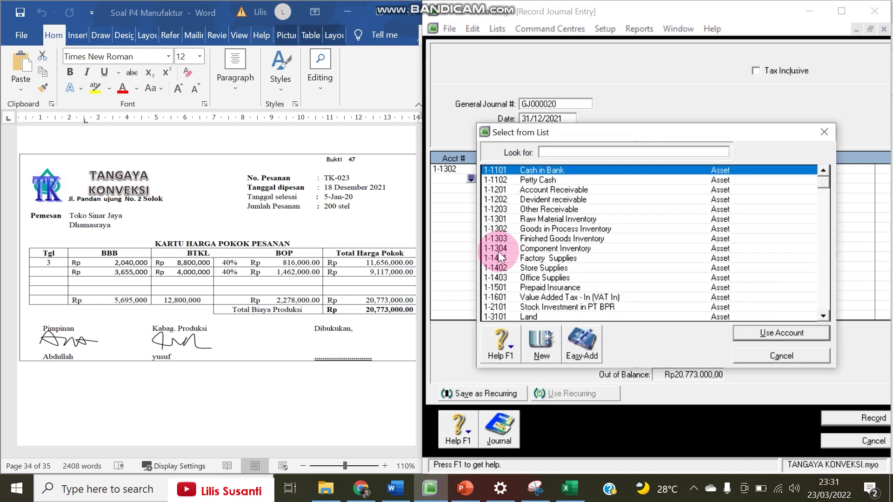
type("5")
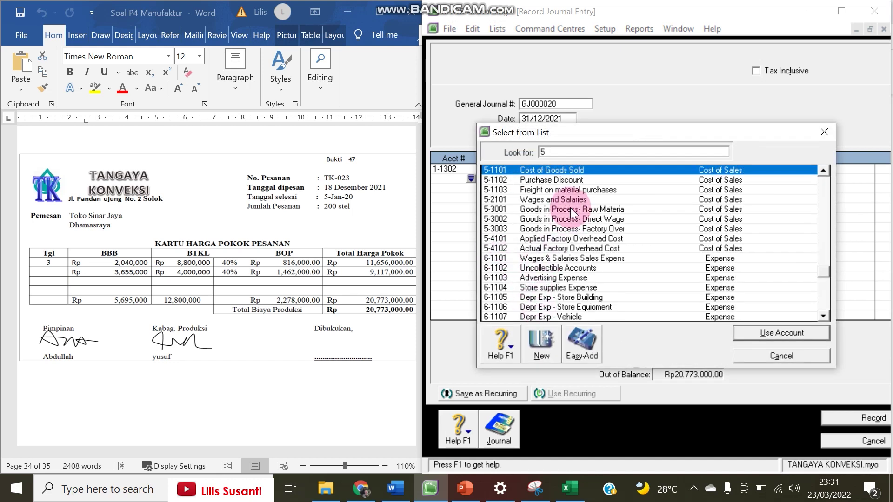
double_click(568, 209)
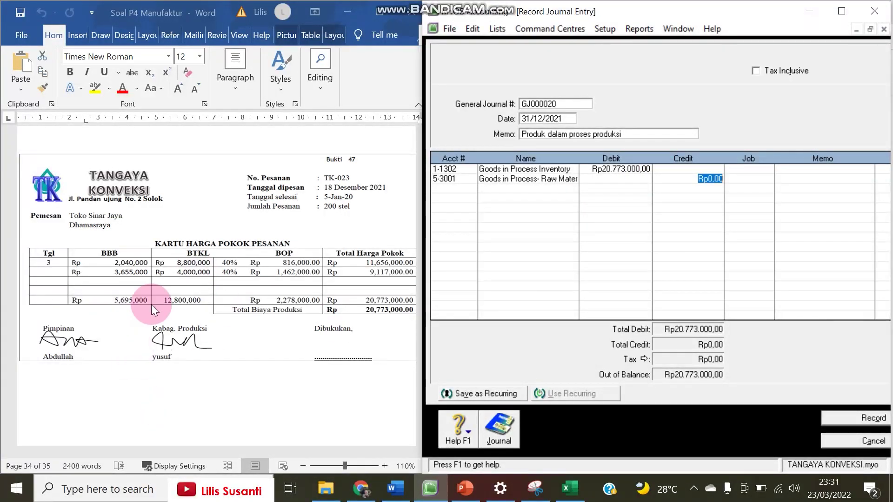
type("5695000")
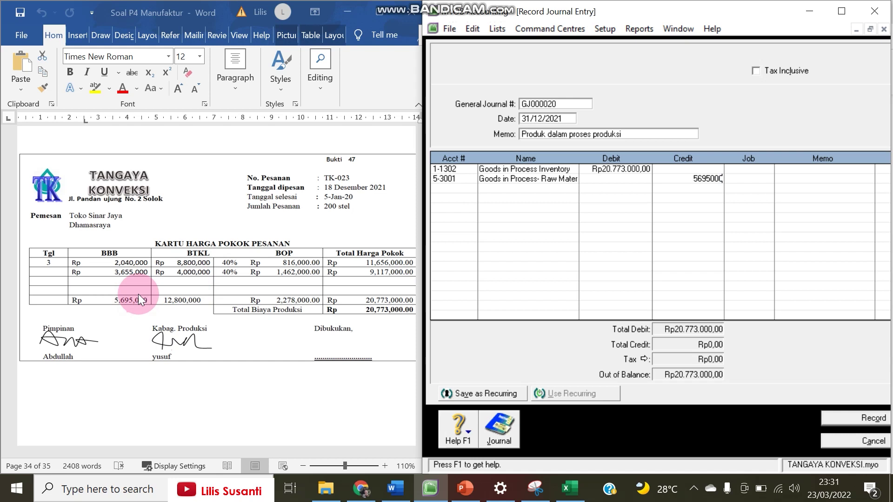
Add a credit line of Rp12.800.000 for account 5-3002, the direct wages Goods in Process account.
key("Return")
type("5")
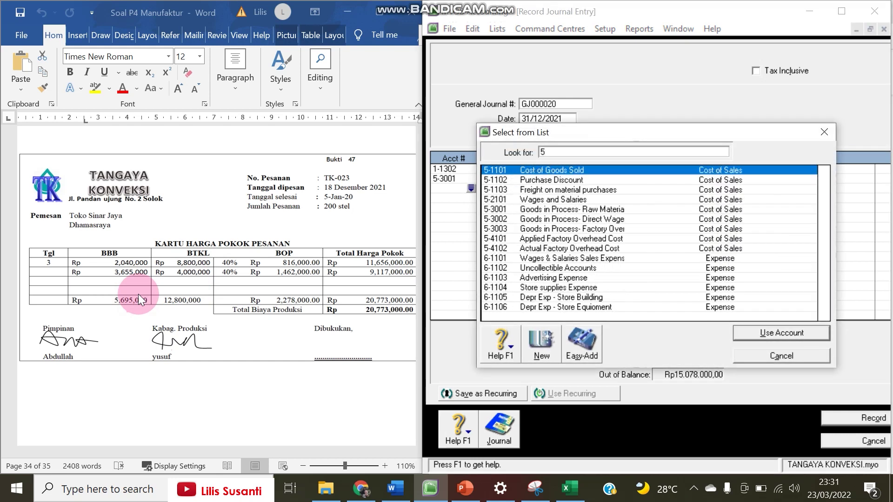
double_click(570, 219)
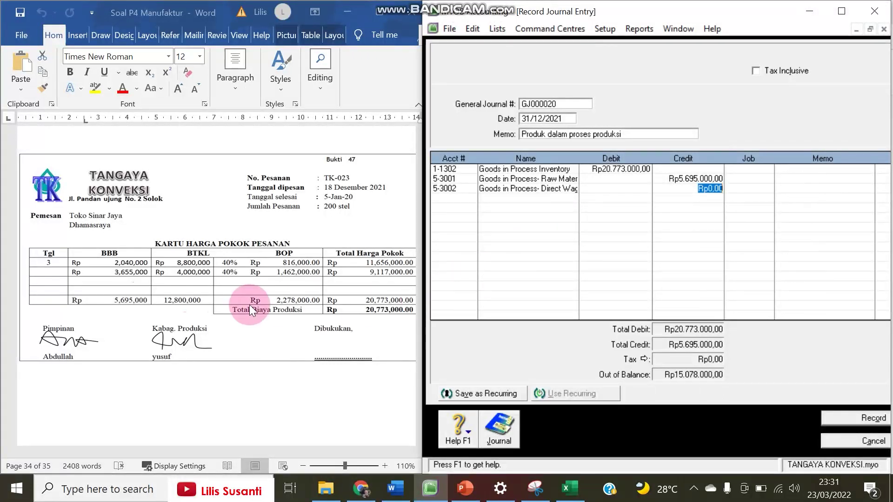
type("12800000")
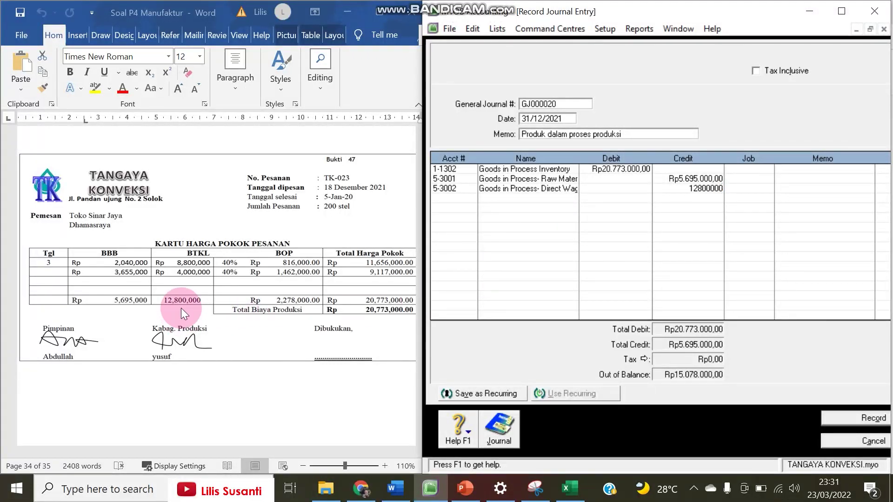
Add a credit line of Rp2.278.000 for account 5-3003, the factory overhead Goods in Process account.
key("Return")
key("Return")
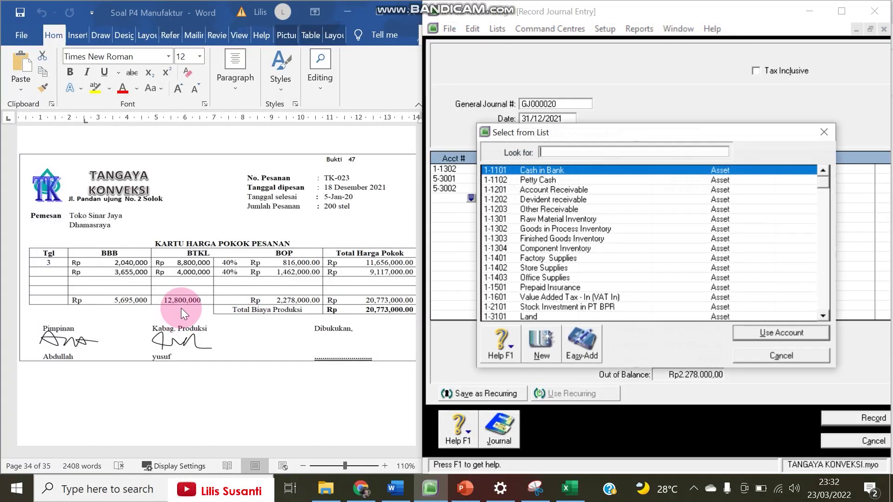
type("5")
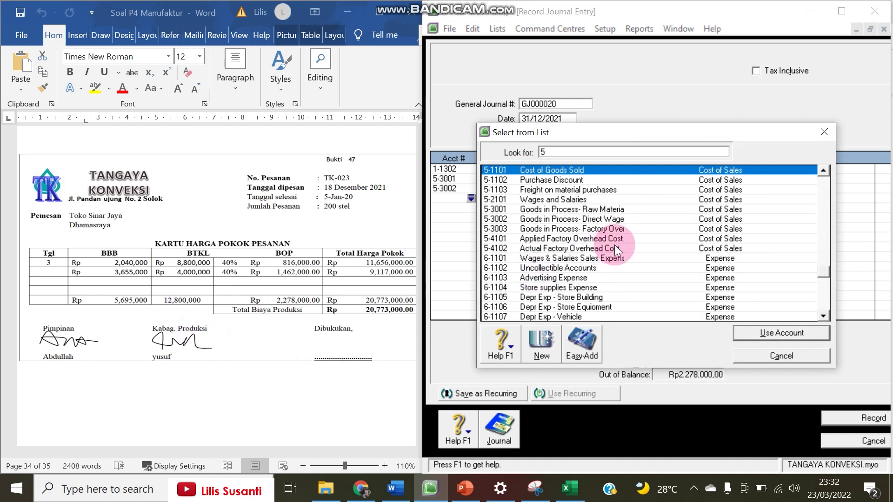
type("-3003")
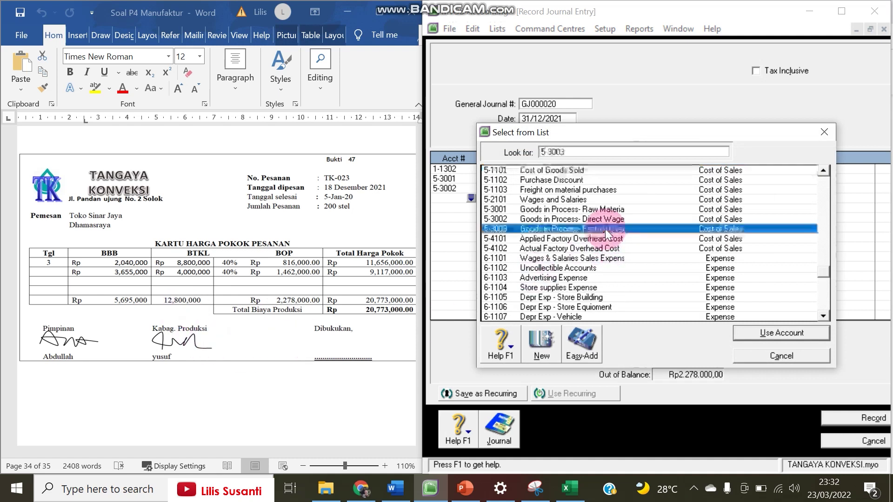
key("Return")
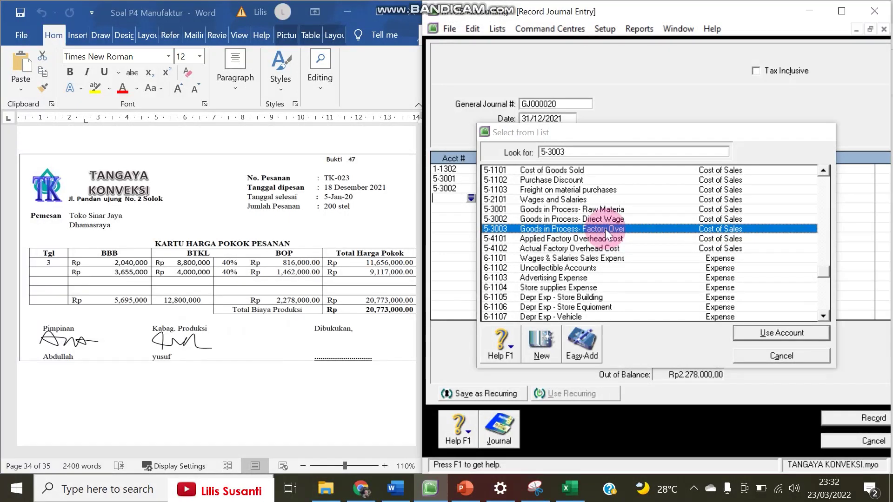
key("Tab")
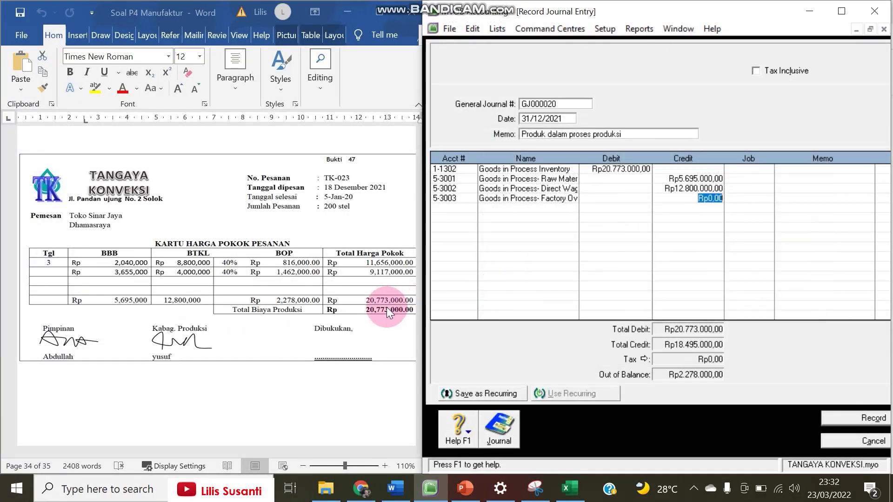
type("2")
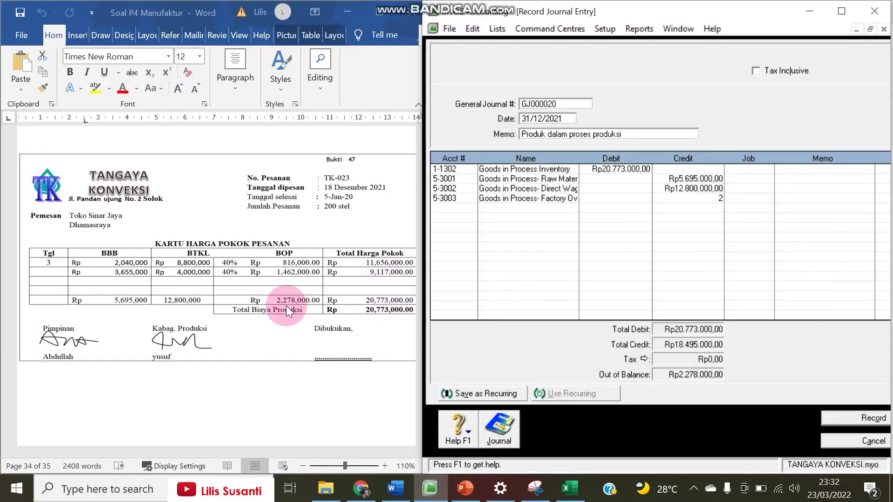
type(".278.000")
key("Tab")
Compare the journal lines with the Bukti 46 memorial voucher and the Bukti 47 order cost card, and record the entry.
left_click(334, 247)
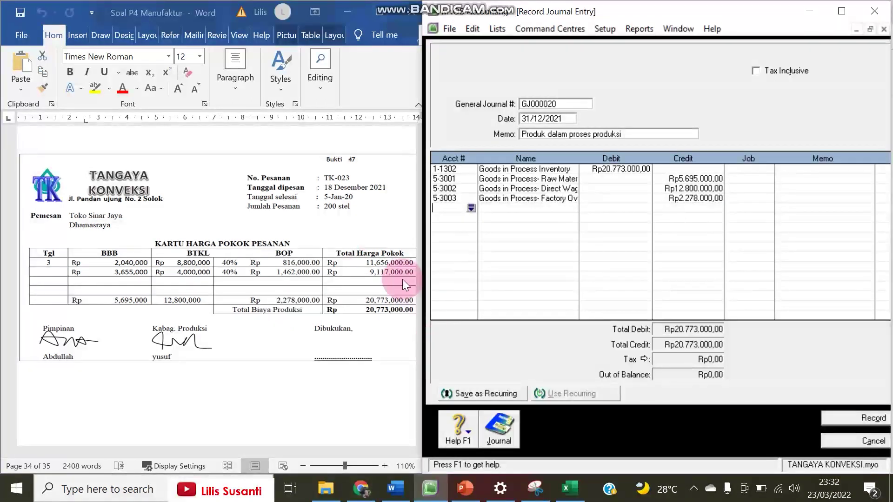
scroll(272, 372, "up", 3)
scroll(272, 372, "up", 5)
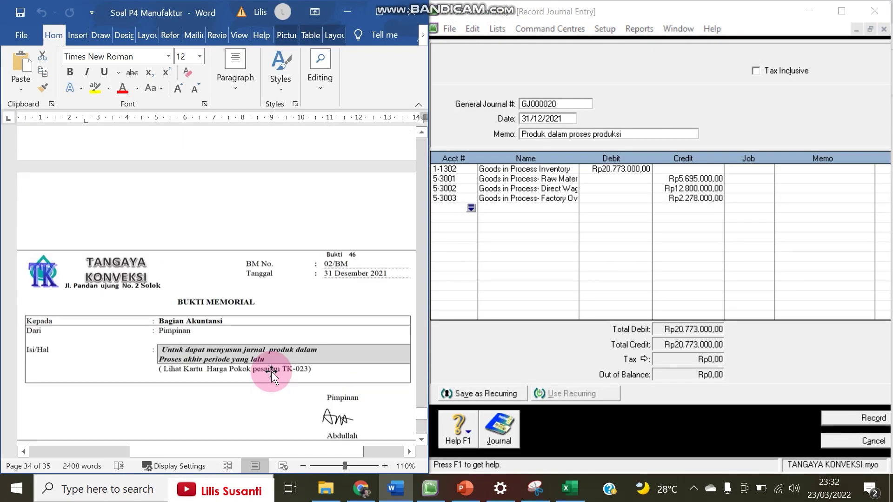
scroll(327, 371, "down", 2)
scroll(327, 371, "down", 4)
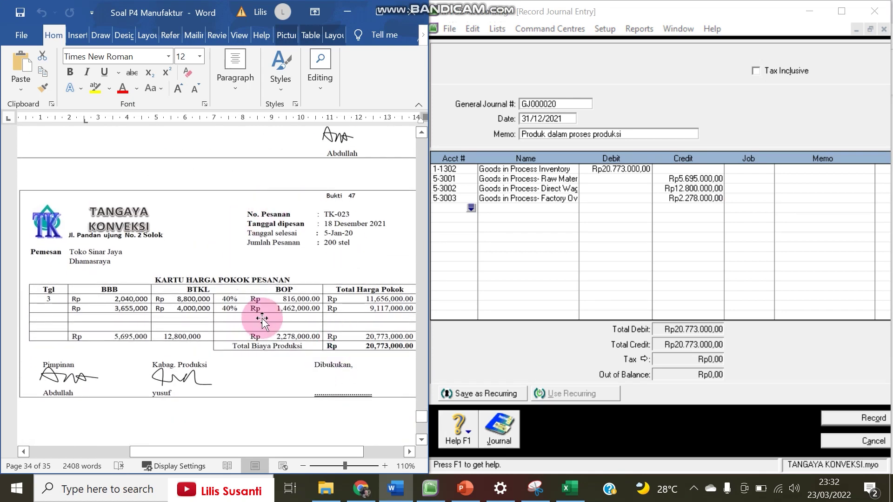
scroll(262, 320, "up", 5)
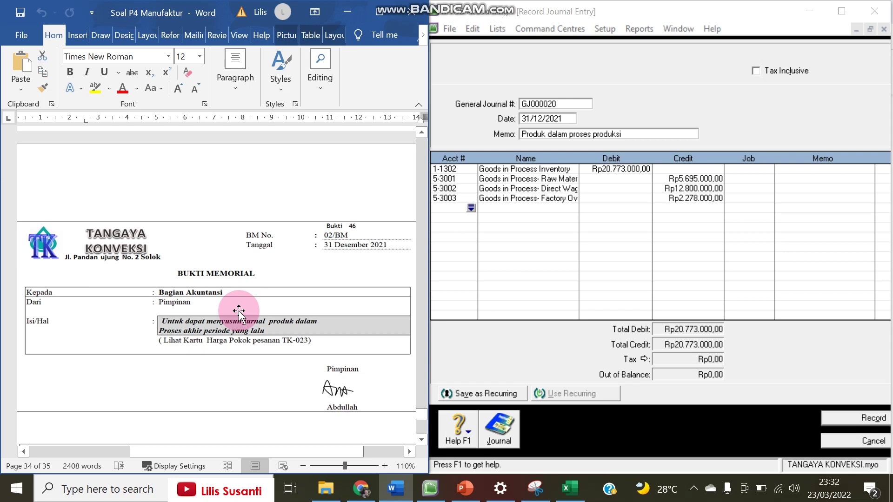
scroll(238, 315, "down", 6)
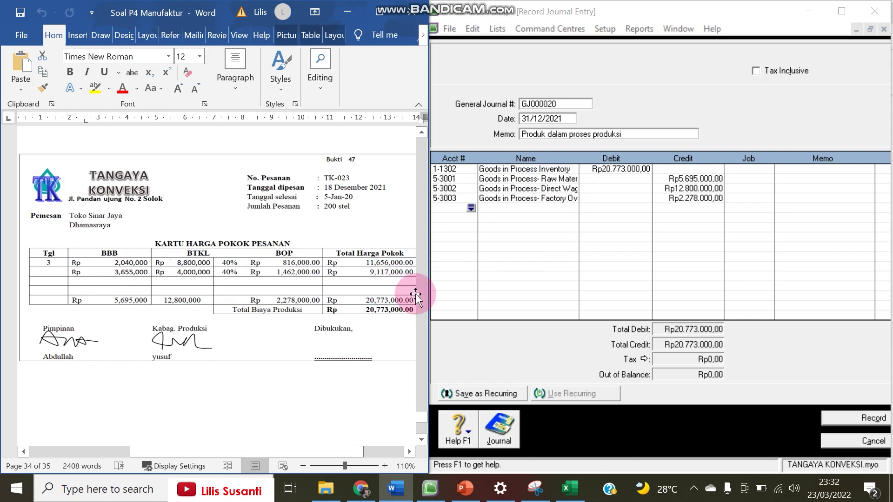
left_click(837, 419)
Check the Word document below Bukti 47 for any further vouchers.
left_click(255, 344)
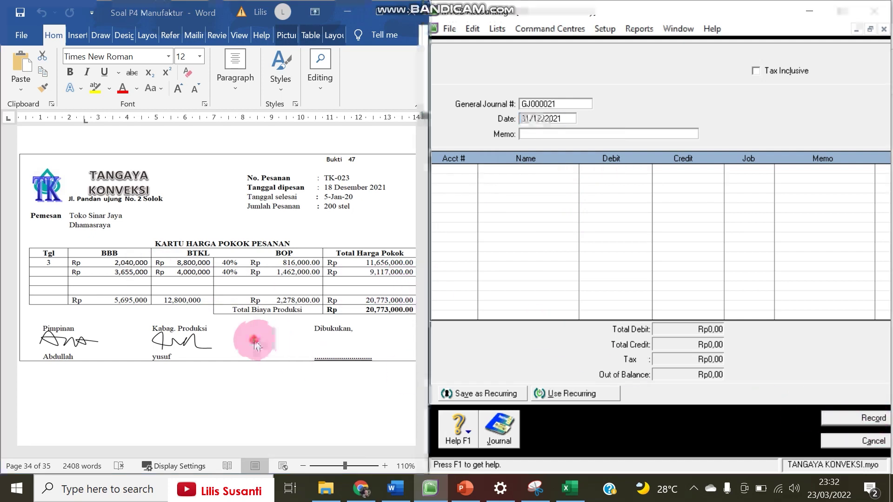
scroll(255, 344, "down", 10)
scroll(255, 339, "up", 5)
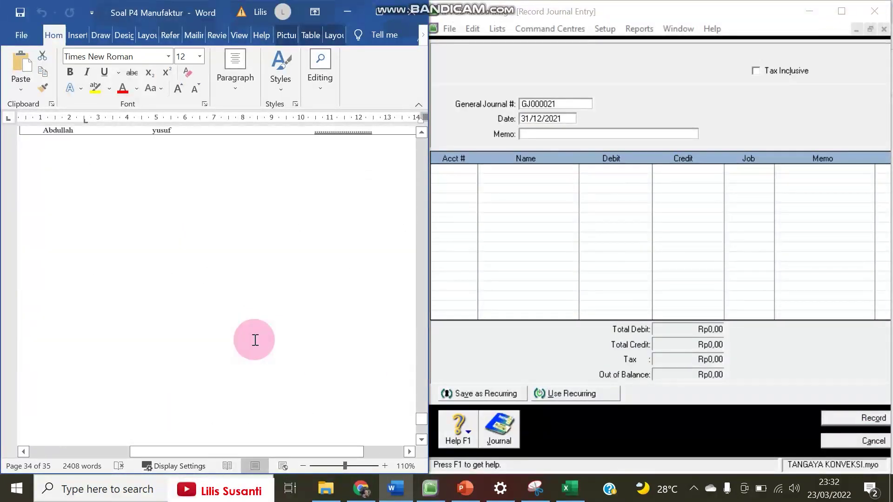
Close the empty journal entry and display the Trial Balance report for December of FY 2021 to review its accounts and totals.
scroll(255, 340, "up", 7)
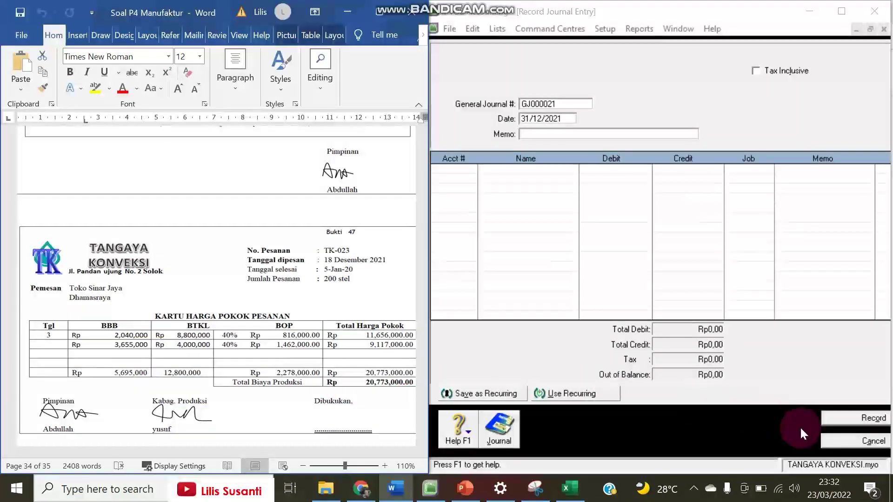
left_click(828, 441)
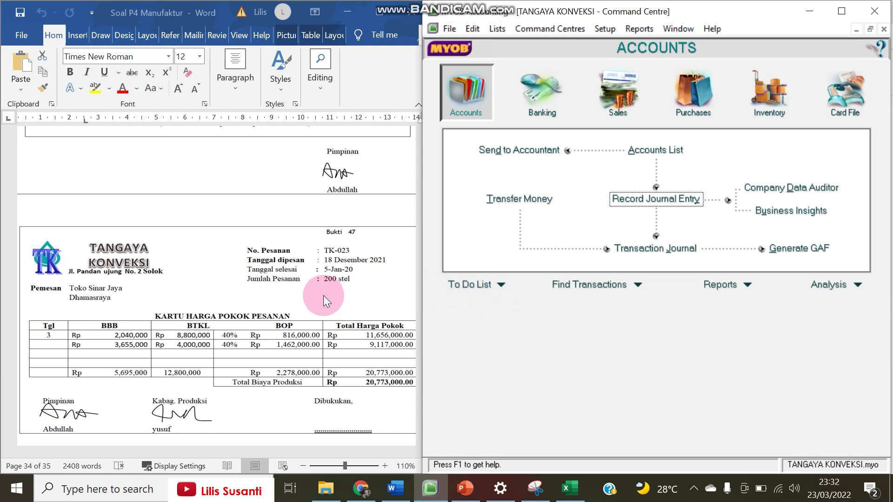
left_click(716, 284)
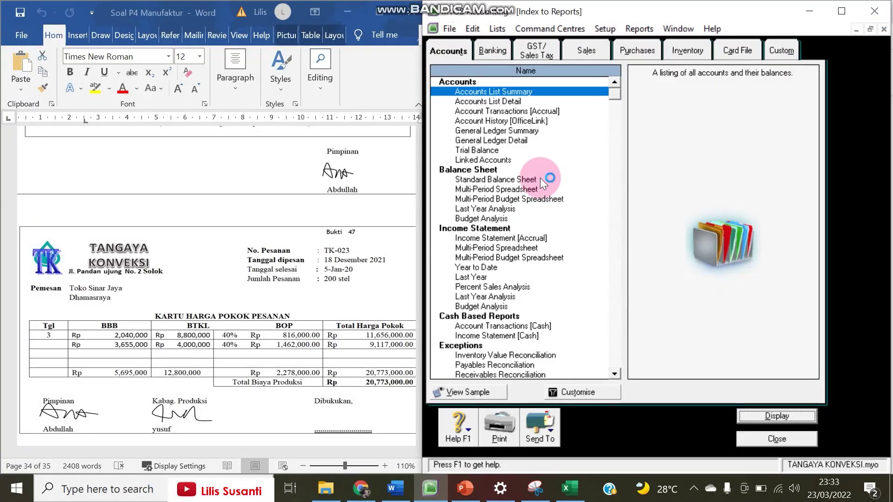
left_click(479, 150)
double_click(481, 150)
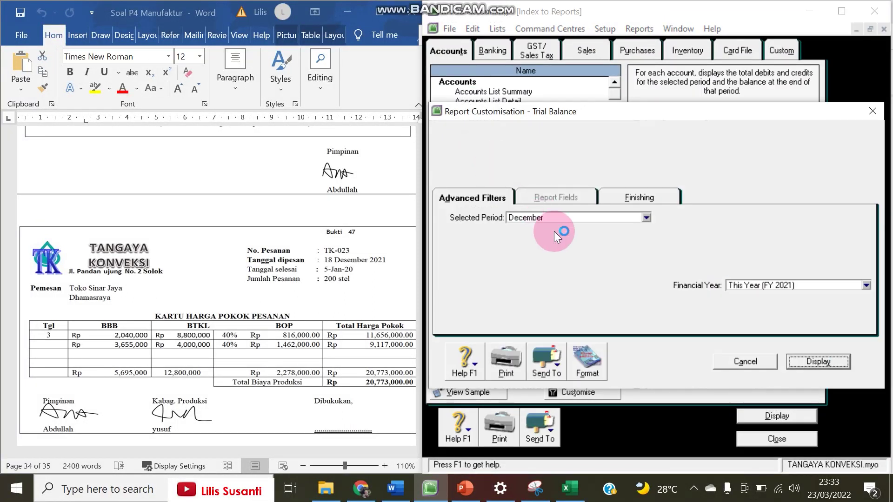
left_click(818, 363)
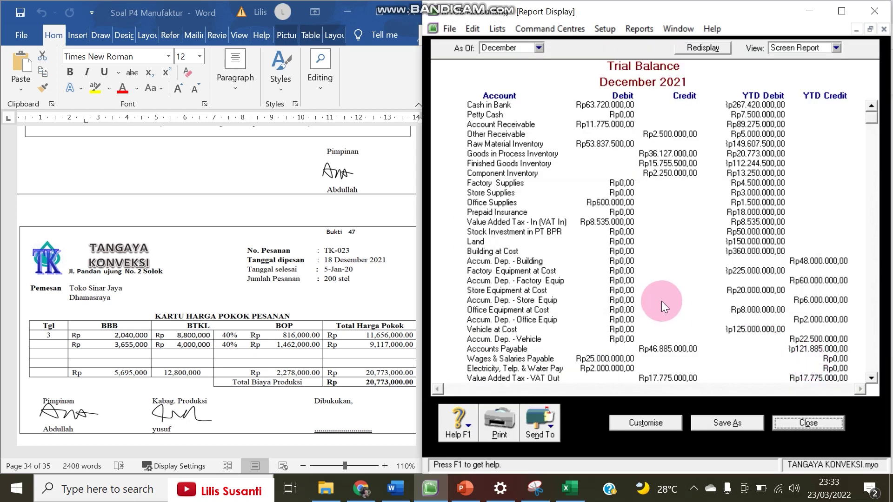
scroll(662, 300, "down", 4)
scroll(662, 300, "down", 5)
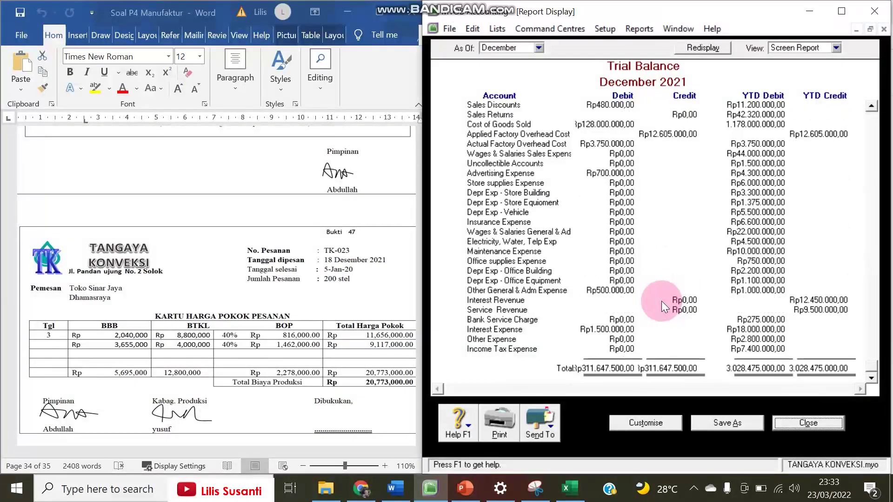
scroll(661, 301, "up", 5)
scroll(661, 300, "up", 4)
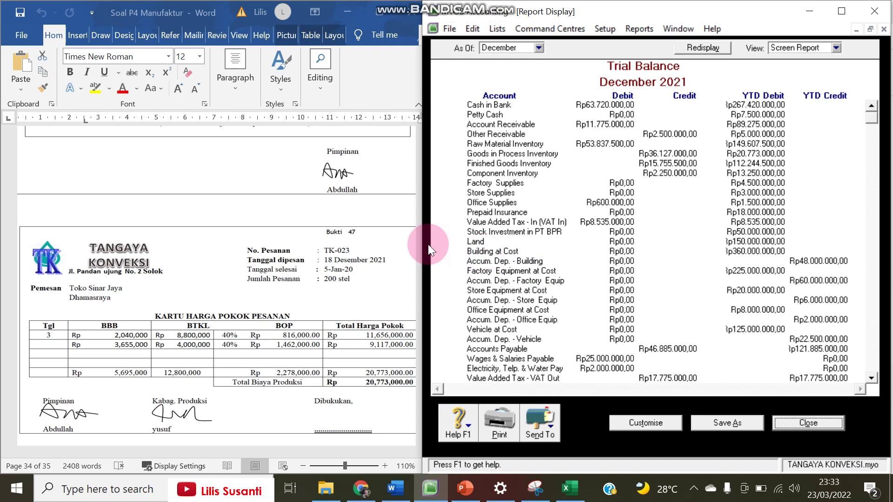
Export the December 2021 trial balance as a PDF file named Trial Balance in the Tangaya konveksi folder.
left_click_drag(419, 245, 328, 245)
left_click(451, 428)
left_click(452, 399)
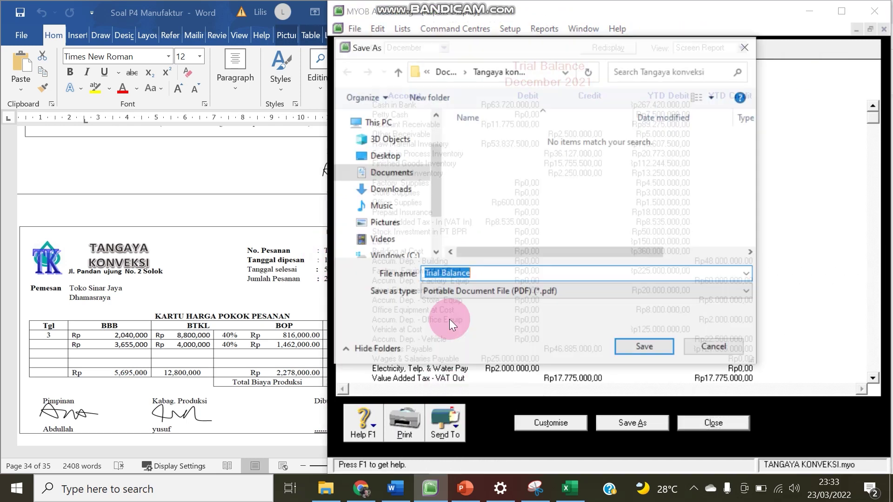
left_click(645, 348)
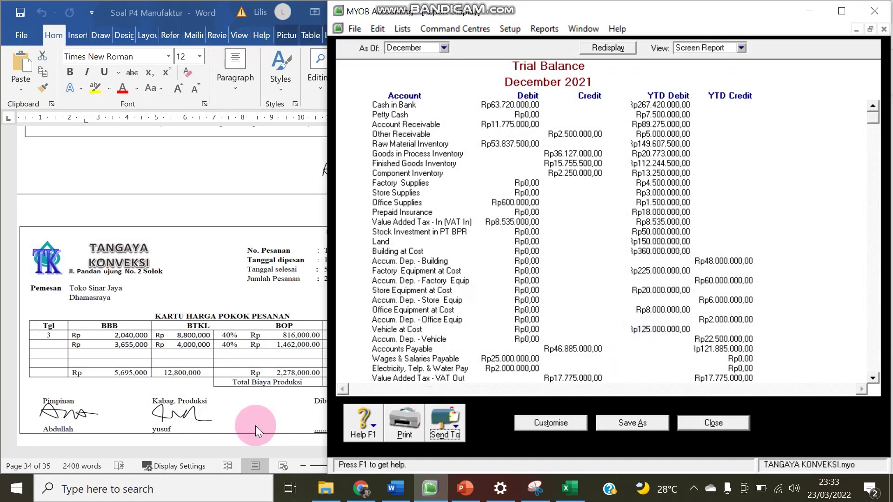
Narrow the MYOB window so the Word document beside it shows the full width of the Bukti 47 order cost card.
left_click(213, 365)
left_click(528, 323)
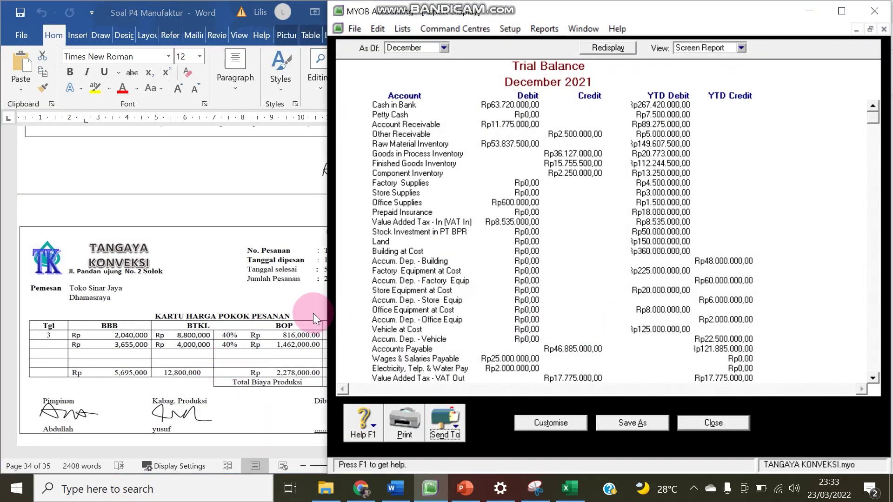
left_click_drag(327, 312, 431, 307)
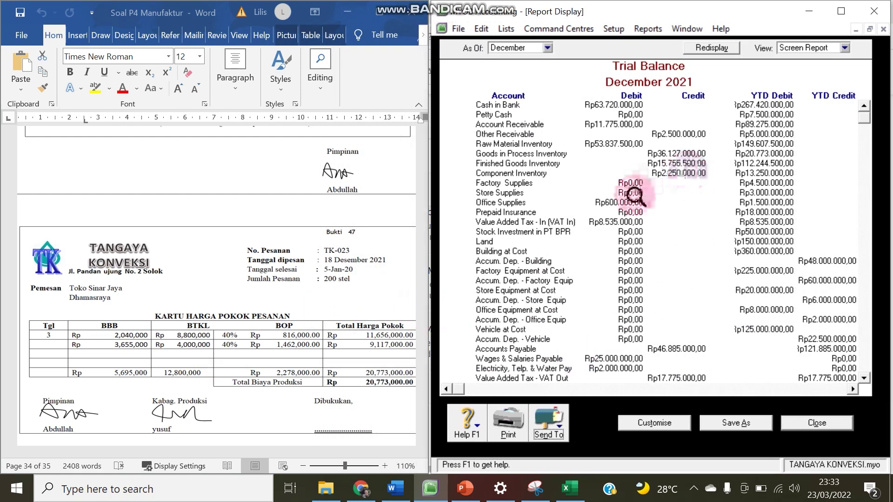